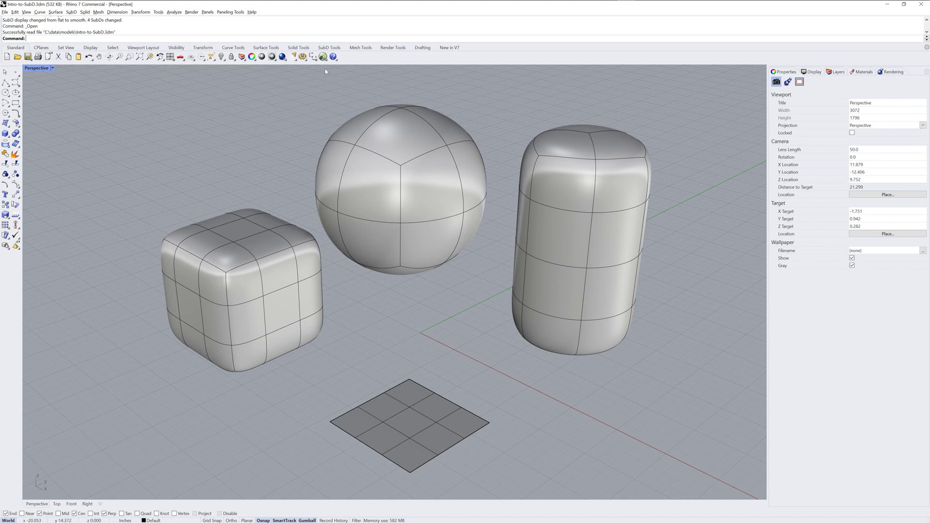
Show the SubD tool set and zoom the Perspective view in on the SubD sphere
left_click(330, 48)
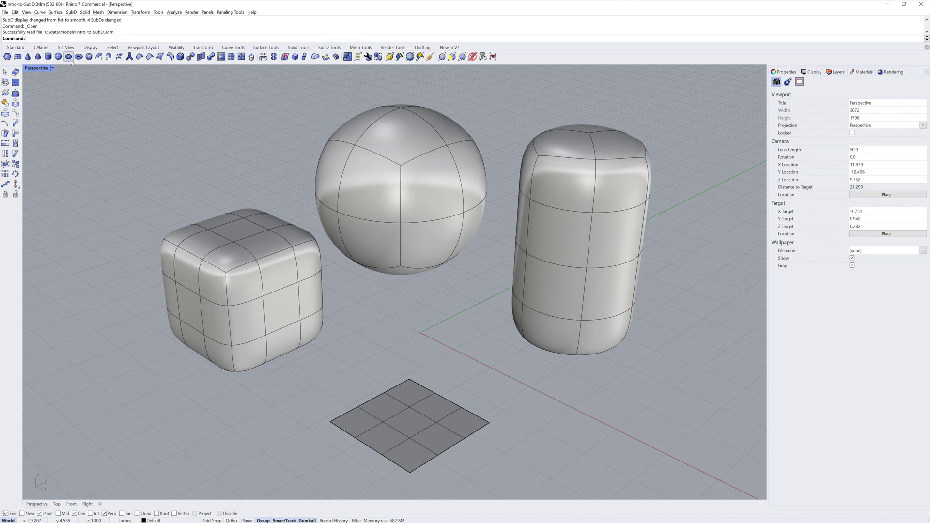
right_click_drag(382, 268, 458, 237)
left_click(434, 215)
type("zs")
key("Return")
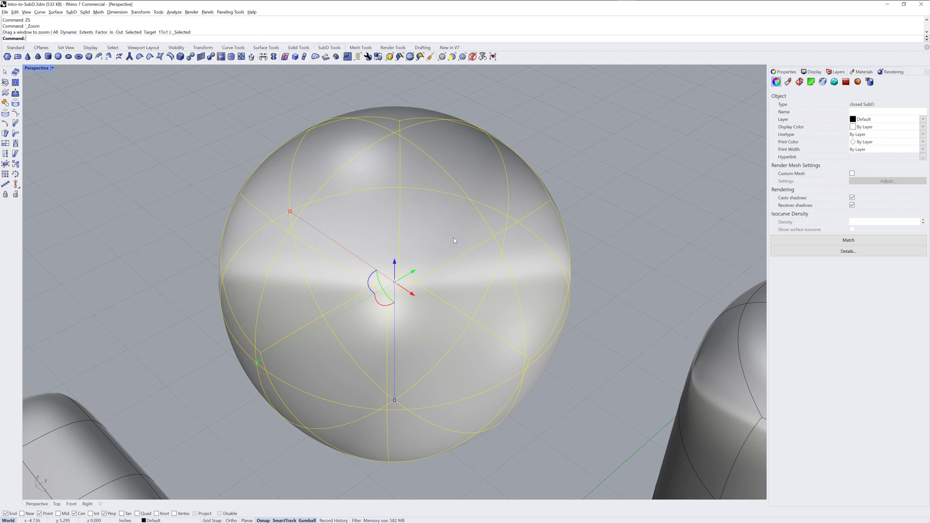
left_click(597, 239)
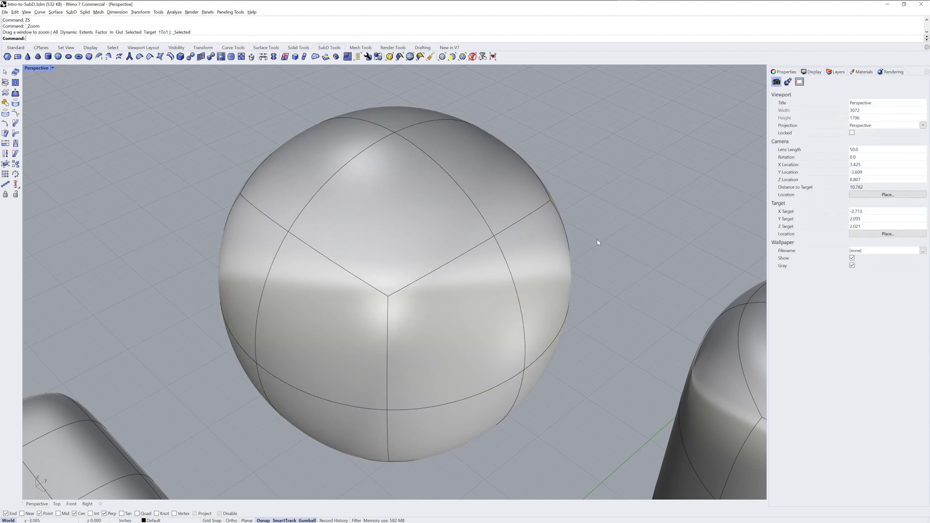
Select a single face, an edge and a vertex of the SubD sphere one after another, clearing each selection
left_click(433, 241, "ctrl+shift")
left_click(630, 201)
left_click(466, 201, "ctrl+shift")
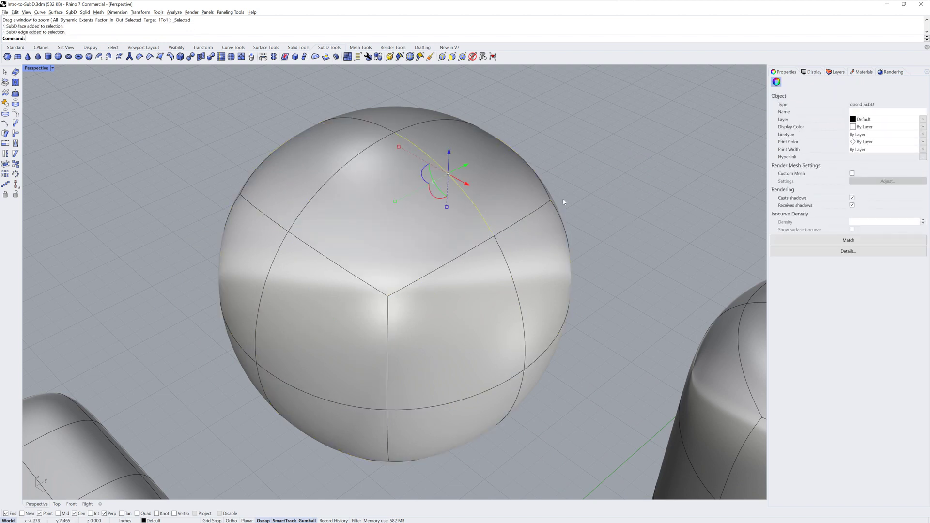
left_click(569, 215)
left_click(494, 237, "ctrl+shift")
left_click(630, 202)
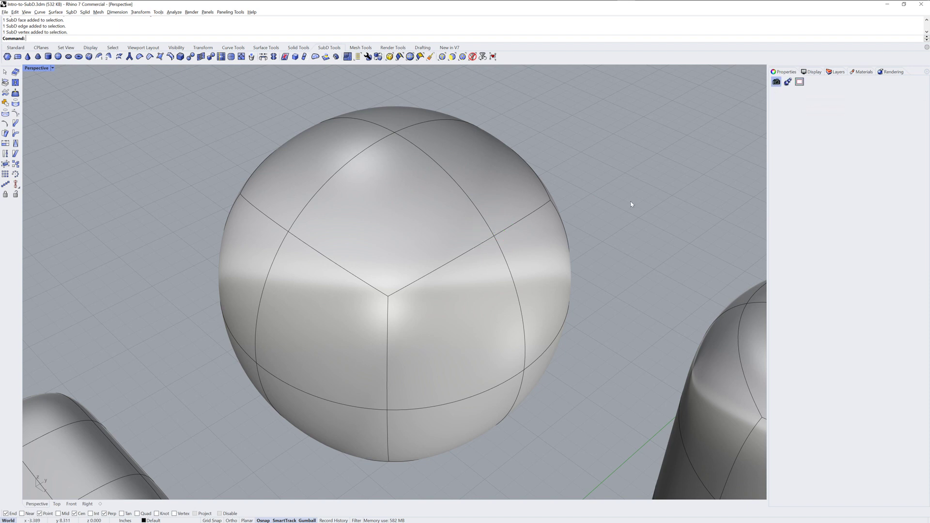
Select one upper edge of the sphere and its whole edge loop in turn, clearing each selection
left_click(478, 213, "ctrl+shift")
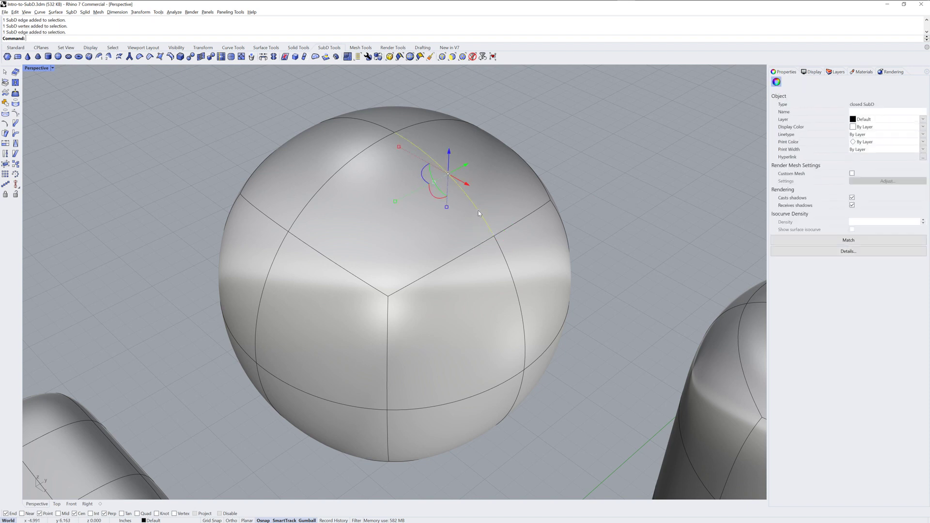
left_click(619, 176)
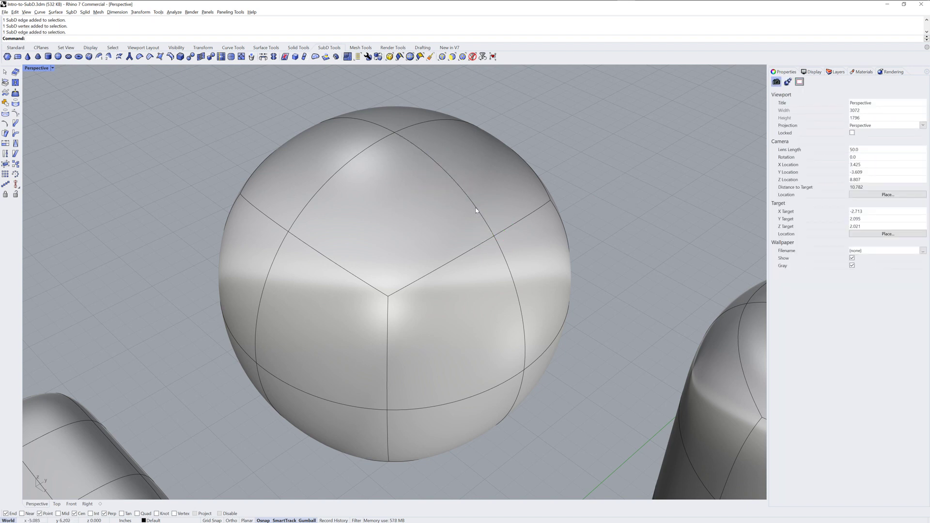
double_click(476, 210, "ctrl+shift")
left_click(636, 195)
Select face loops around the sphere in two different directions from its upper front face, clearing each selection
left_click(443, 206, "ctrl+shift")
double_click(495, 201, "ctrl+shift")
left_click(633, 191)
left_click(434, 225, "ctrl+shift")
double_click(465, 298, "ctrl+shift")
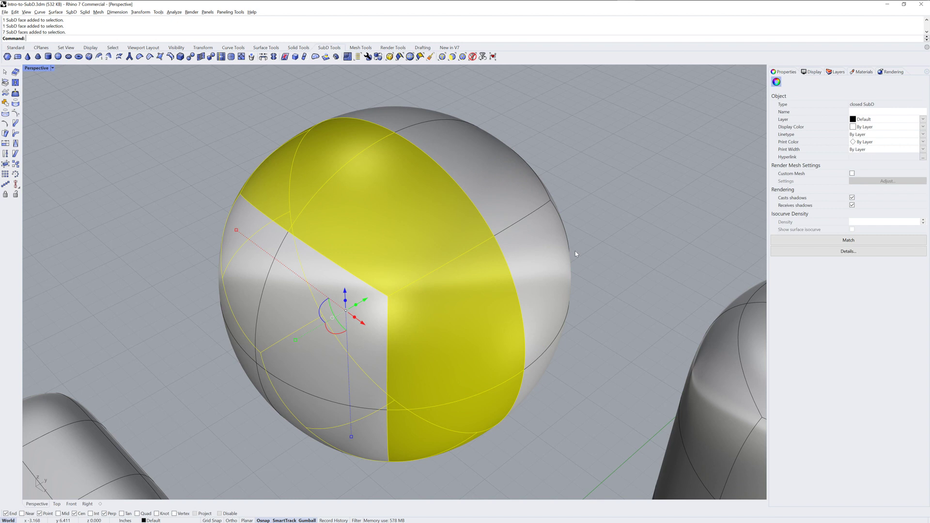
left_click(623, 240)
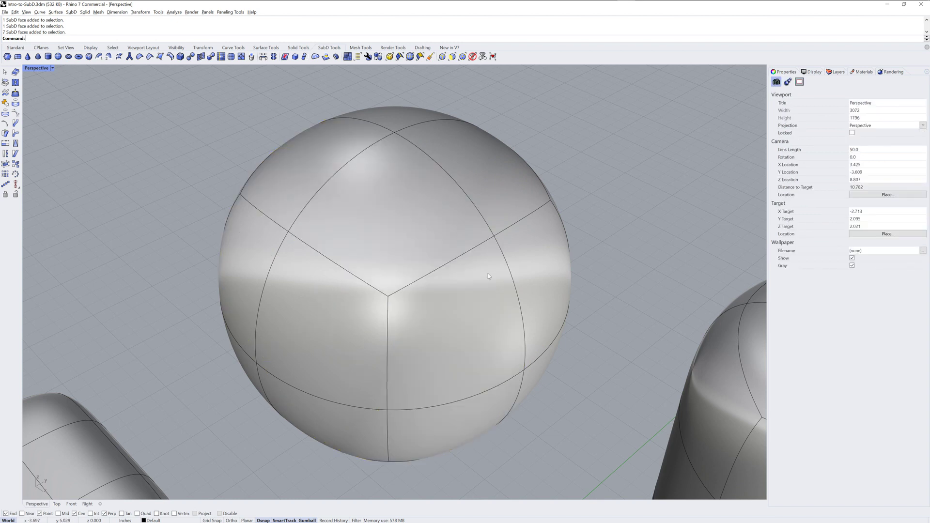
Turn on the sphere's control points to inspect its control cage, and hide them again
left_click(477, 285)
key("F10")
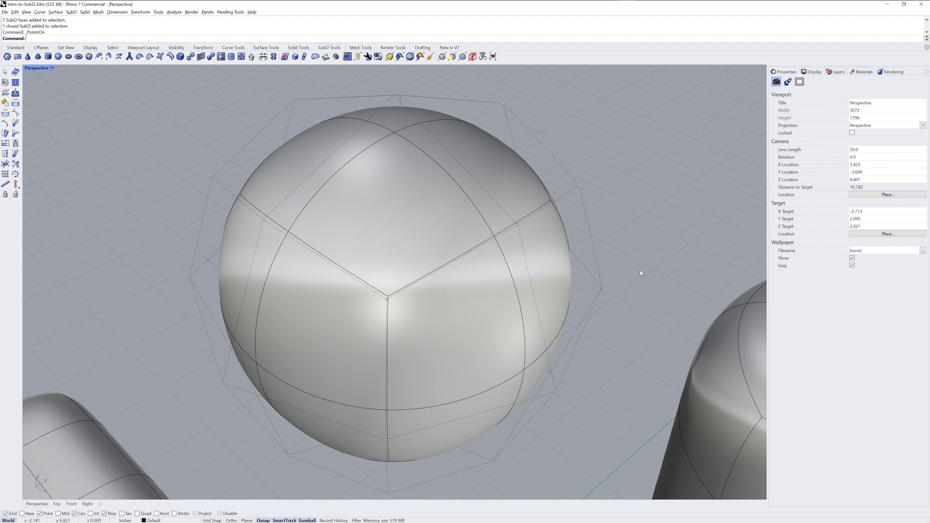
key("F11")
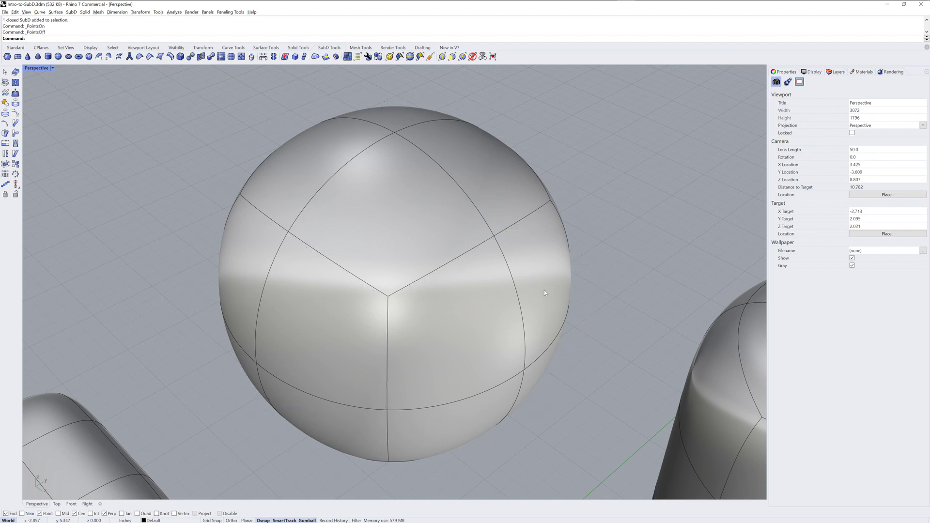
Switch the SubD display from smooth to flat and clear the sphere selection
left_click(544, 291)
key("Tab")
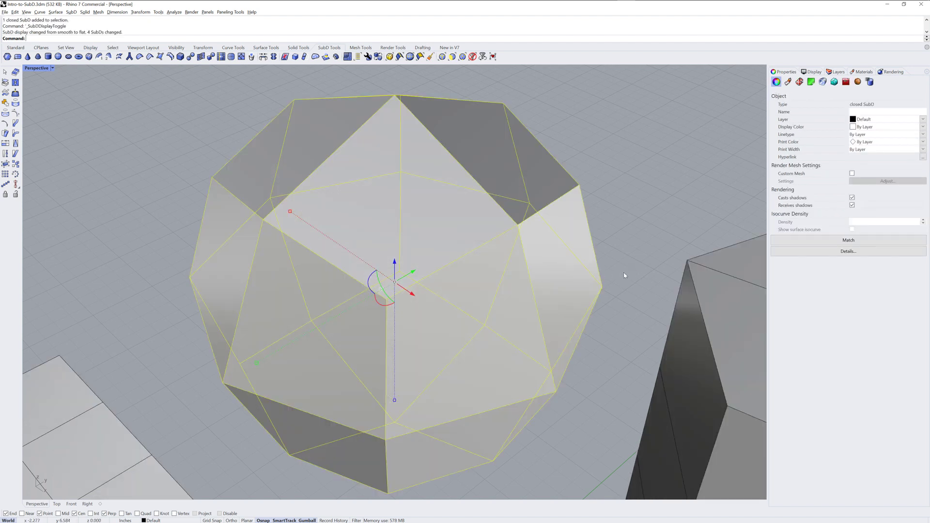
left_click(628, 279)
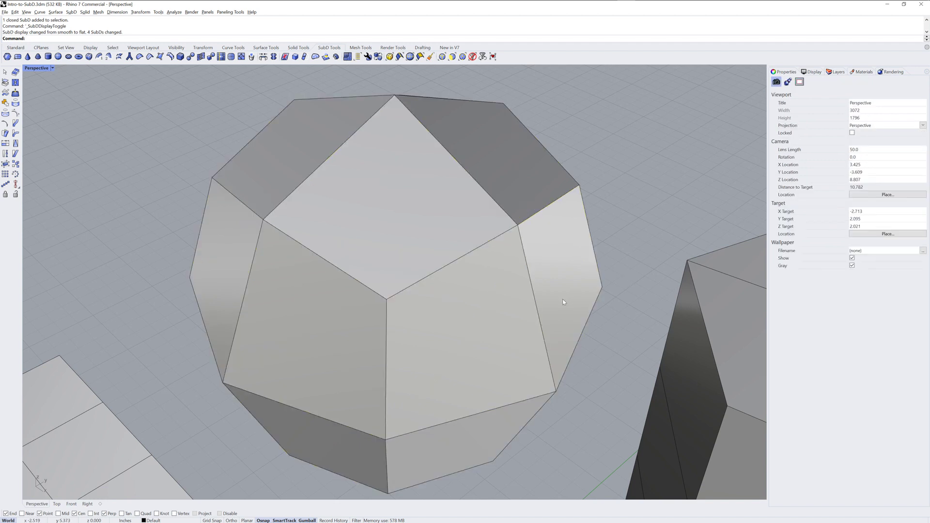
Compare the control points of the box, sphere and cylinder in smooth and flat display, ending with flat display and points off
key("ctrl+shift+e")
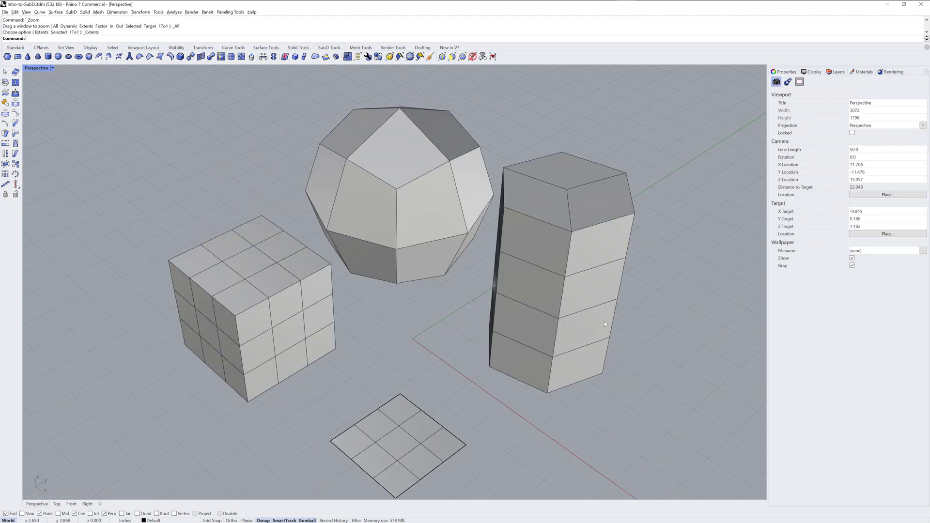
left_click_drag(678, 312, 225, 198)
key("F10")
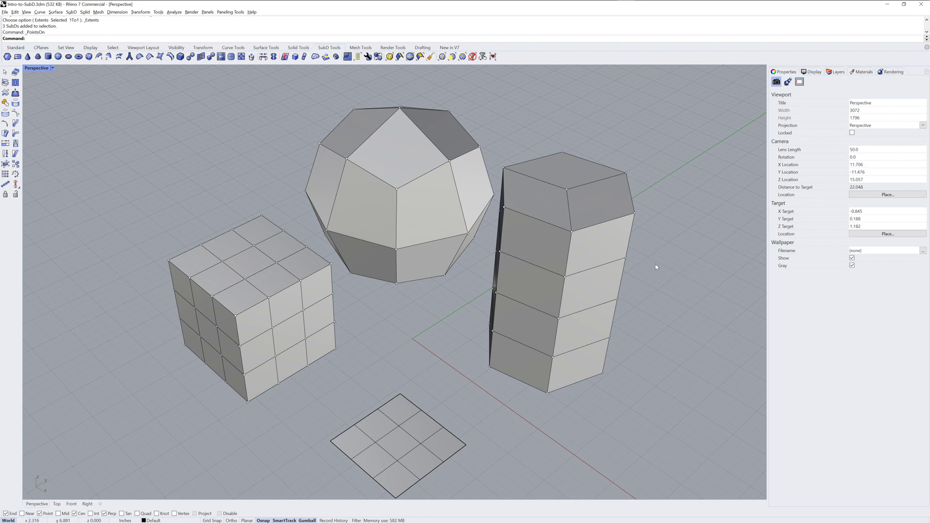
key("Tab")
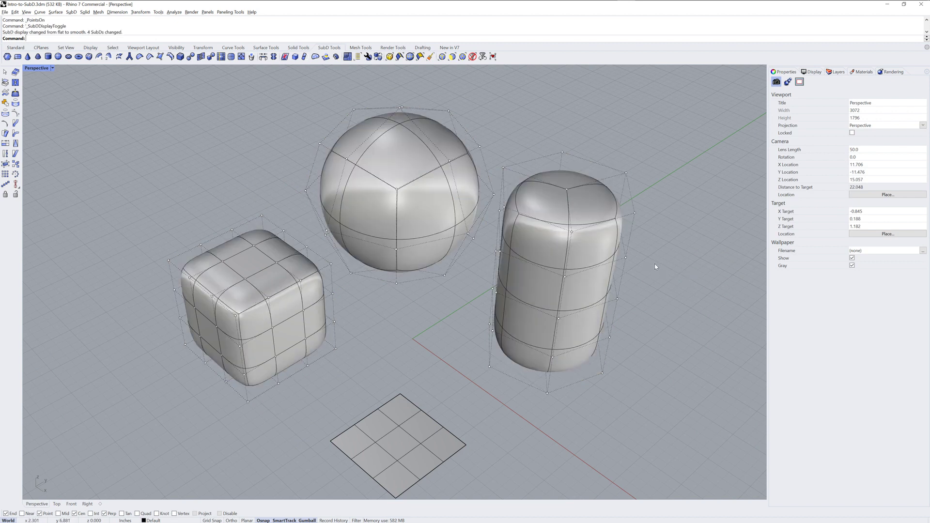
key("Tab")
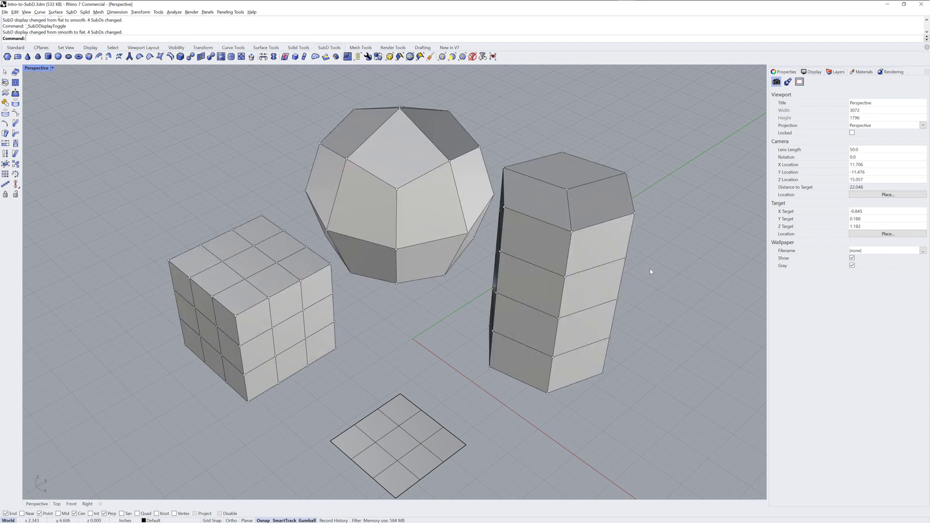
key("F11")
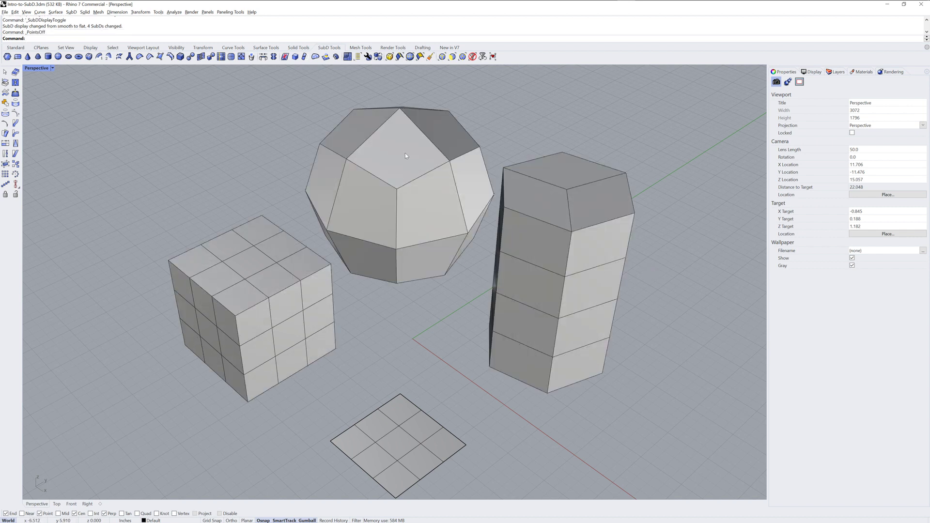
Flatten the sphere's four top faces by scaling them vertically, and return the SubD display to smooth
left_click(405, 153, "ctrl+shift")
right_click_drag(406, 153, 428, 260)
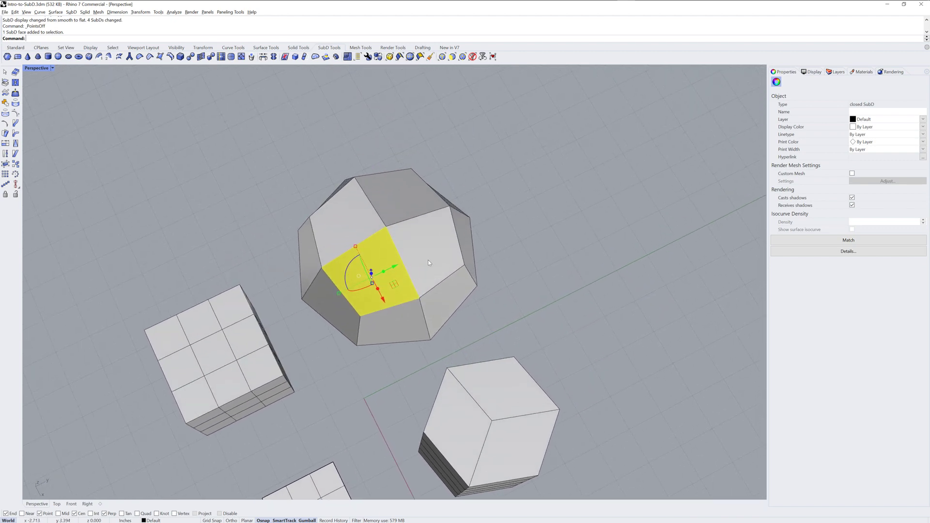
scroll(428, 263, "up", 3)
left_click(405, 206, "ctrl+shift")
left_click(359, 141, "ctrl+shift")
left_click(304, 184, "ctrl+shift")
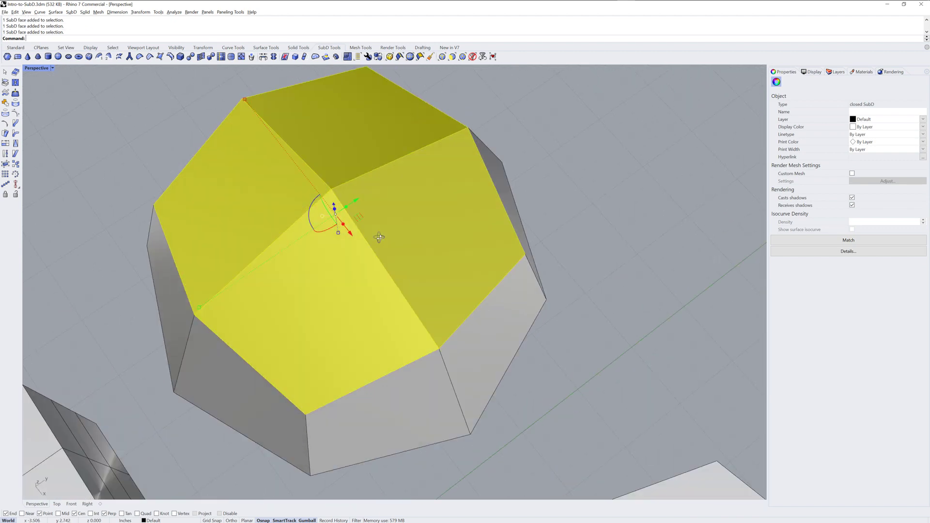
right_click_drag(379, 237, 394, 210)
left_click_drag(337, 259, 343, 217)
left_click(575, 204)
key("Tab")
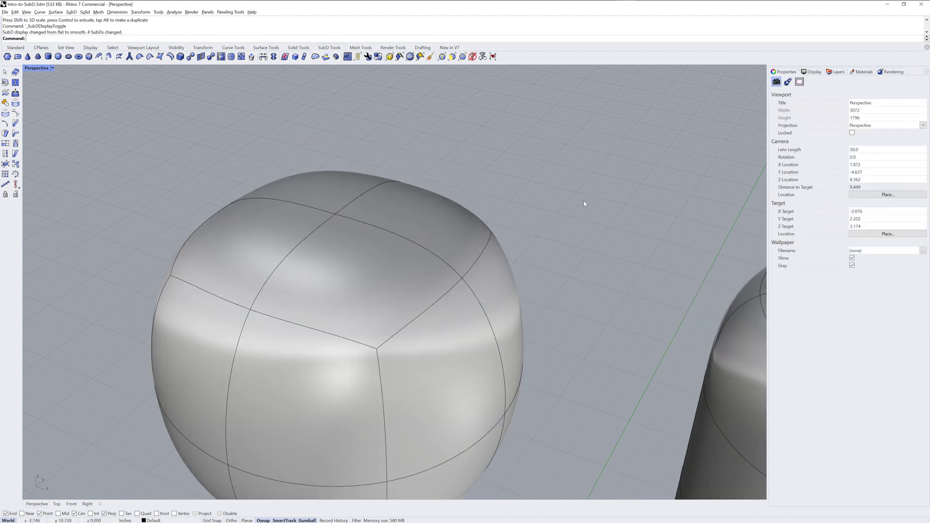
Extrude the four flattened top faces of the sphere a short distance upward
scroll(420, 266, "down", 3)
left_click(339, 253, "ctrl+shift")
left_click(412, 271, "ctrl+shift")
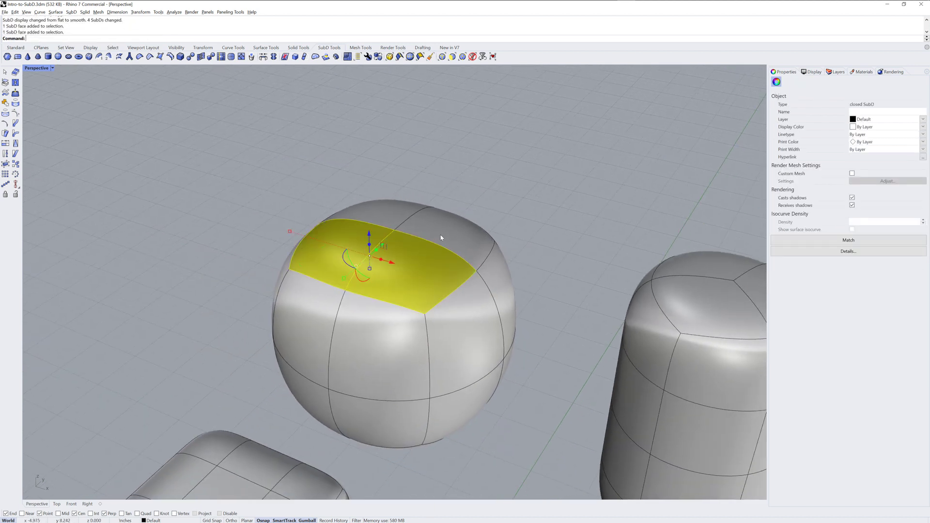
left_click(443, 238, "ctrl+shift")
left_click(378, 215, "ctrl+shift")
right_click_drag(429, 233, 400, 222)
left_click_drag(395, 221, 395, 212)
left_click(551, 181)
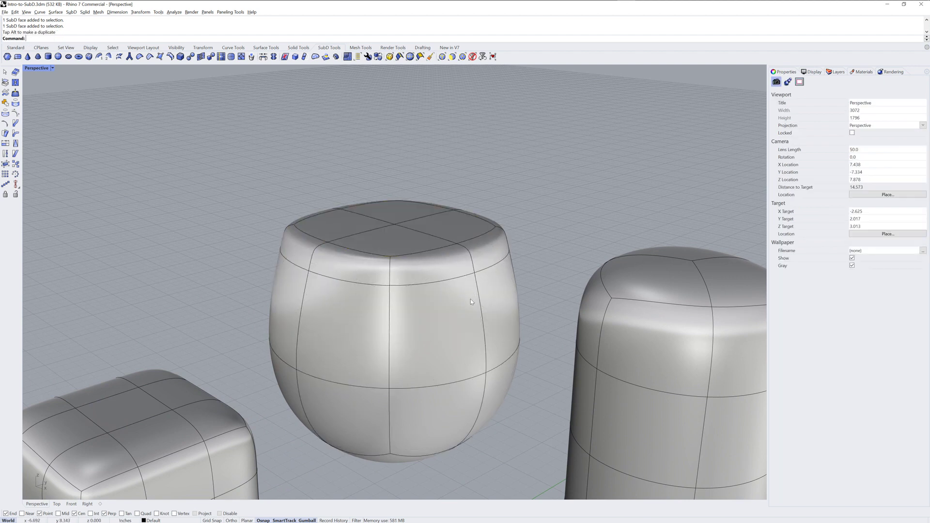
Extrude the middle vertical column of three faces outward from the front side of the SubD box
scroll(469, 299, "down", 3)
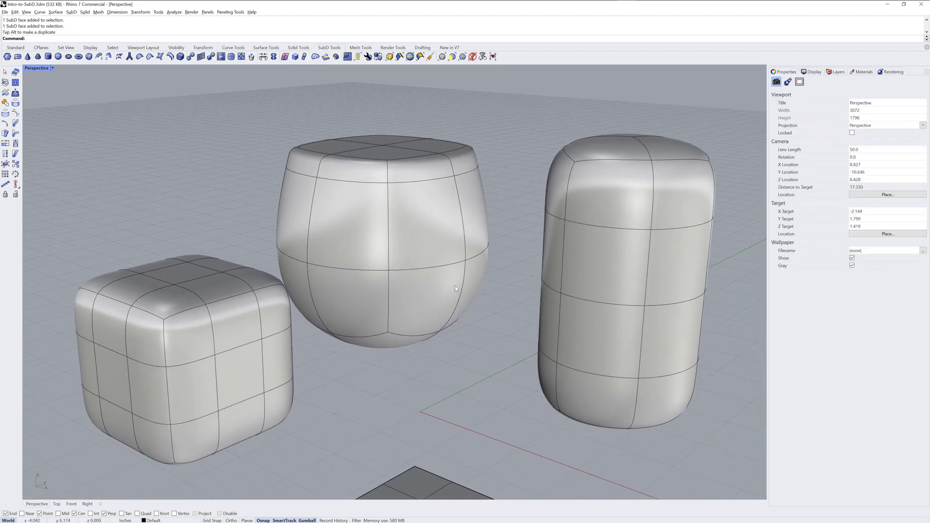
left_click(240, 335, "ctrl+shift")
left_click(244, 373, "ctrl+shift")
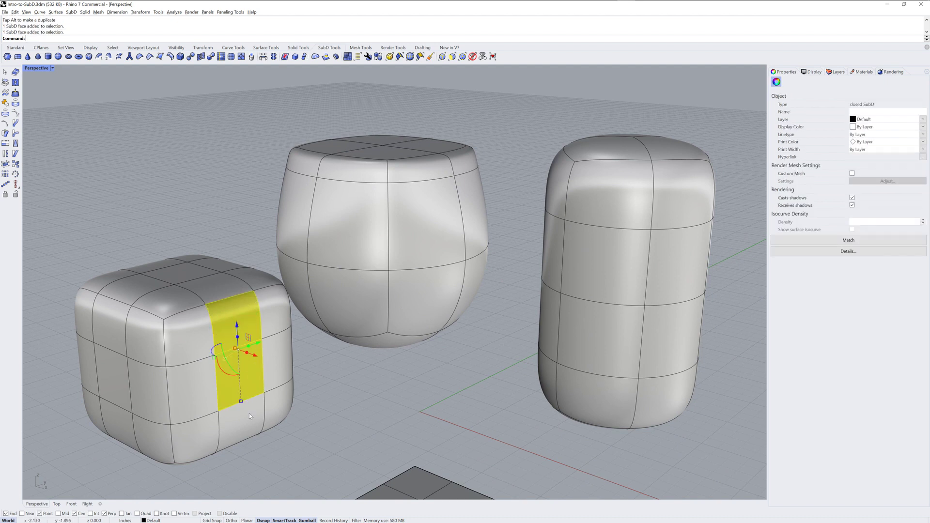
left_click(252, 416, "ctrl+shift")
left_click_drag(248, 378, 293, 400)
left_click(373, 339)
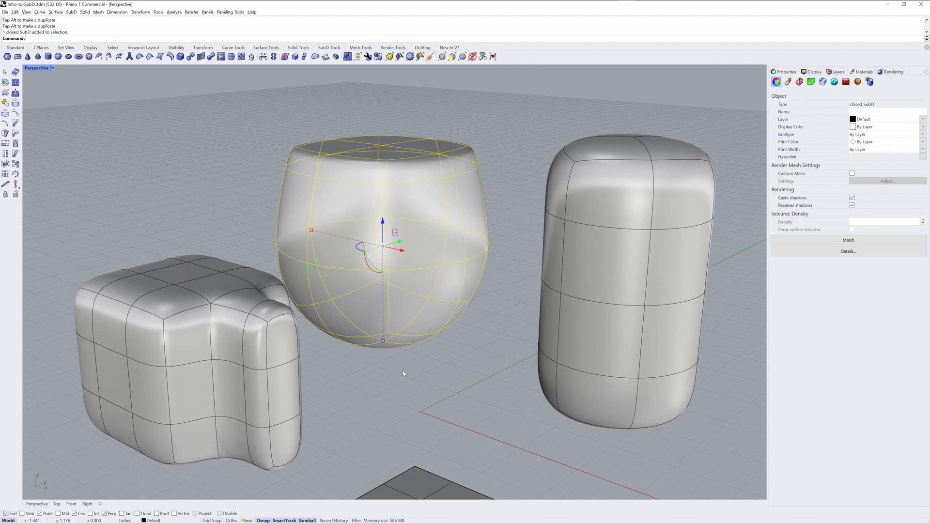
right_click_drag(405, 375, 389, 310, "shift")
left_click(399, 320)
Try to select the vertical edge loop running down the front of the SubD cylinder
scroll(441, 318, "down", 2)
mouse_move(446, 328)
right_mouse_down("shift")
mouse_move(452, 342)
mouse_move(449, 312)
right_mouse_up("shift")
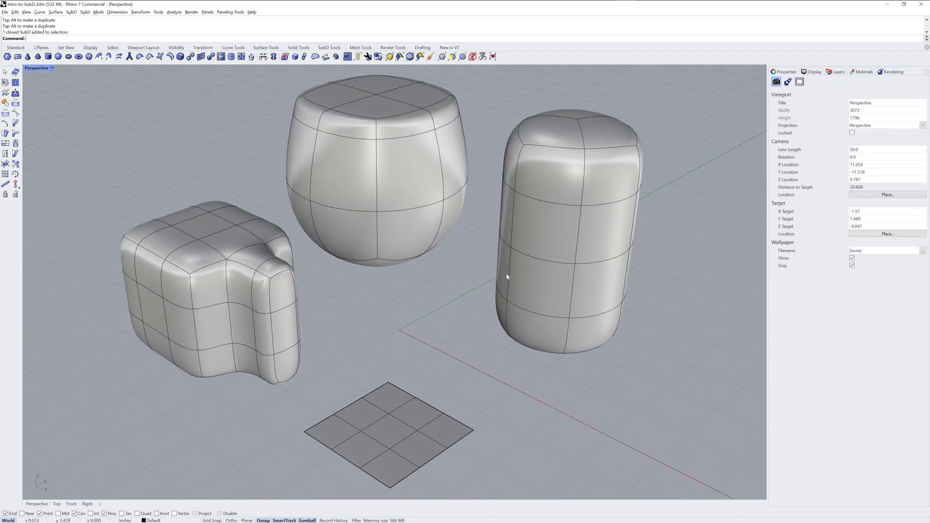
left_click(578, 224, "ctrl+shift")
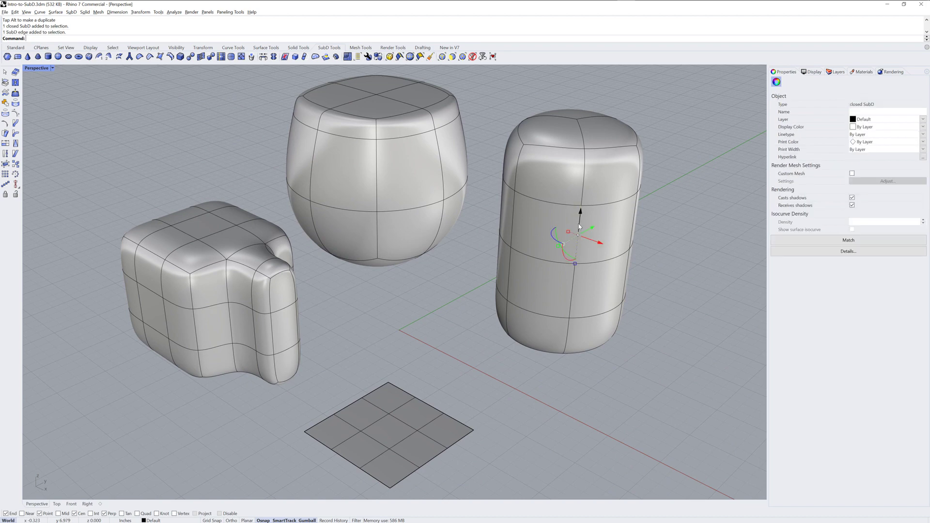
mouse_move(611, 251)
right_mouse_down()
mouse_move(658, 252)
mouse_move(621, 257)
right_mouse_up()
scroll(615, 261, "up", 1)
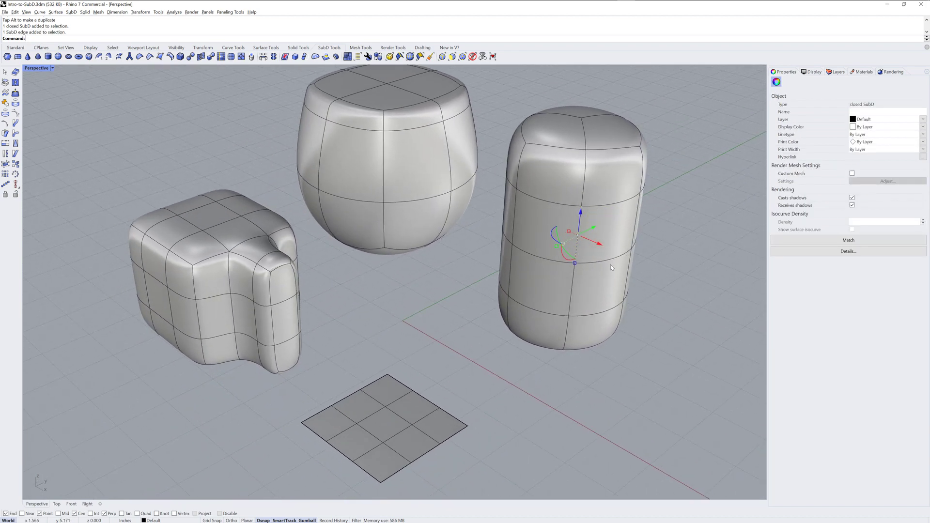
double_click(585, 185, "ctrl+shift")
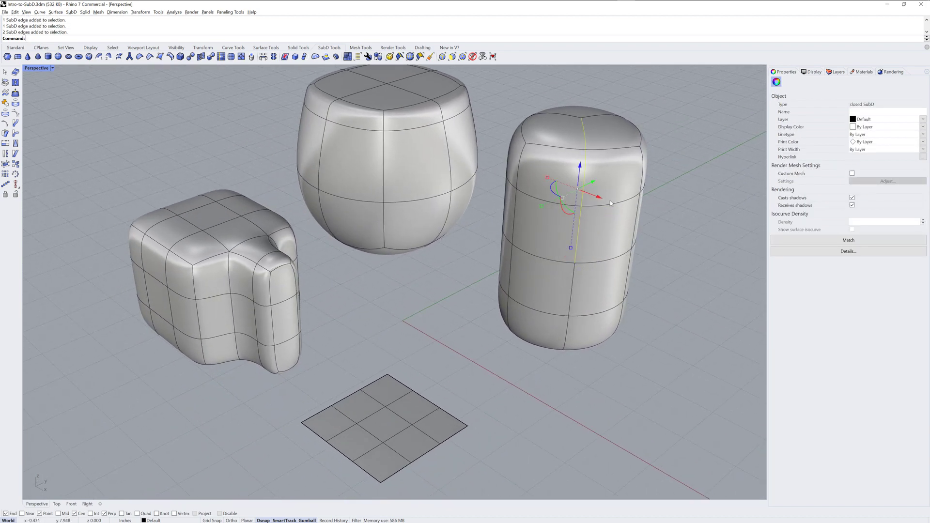
right_click_drag(621, 258, 629, 261)
scroll(628, 261, "down", 2)
scroll(605, 163, "up", 5)
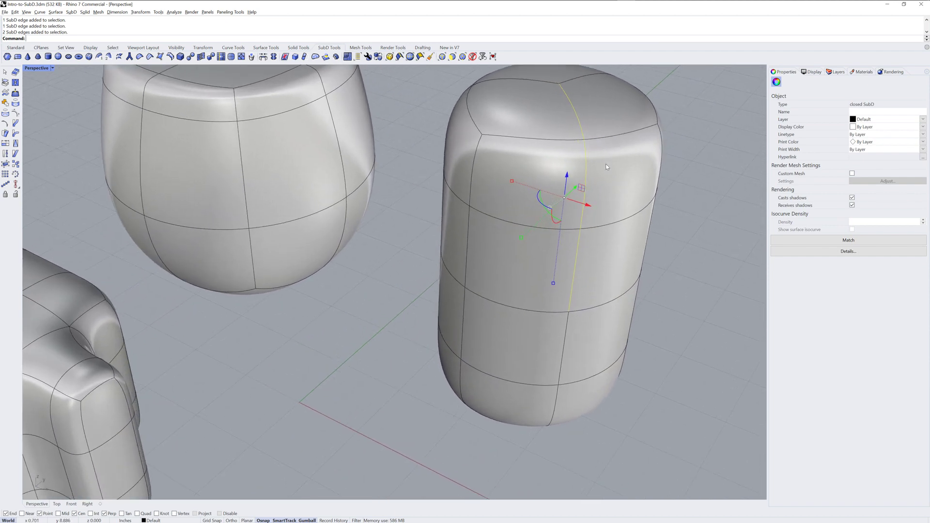
left_click(717, 179)
Crease the chain of edges running from the cylinder's top centre down its front to the bottom centre
left_click(574, 119, "ctrl+shift")
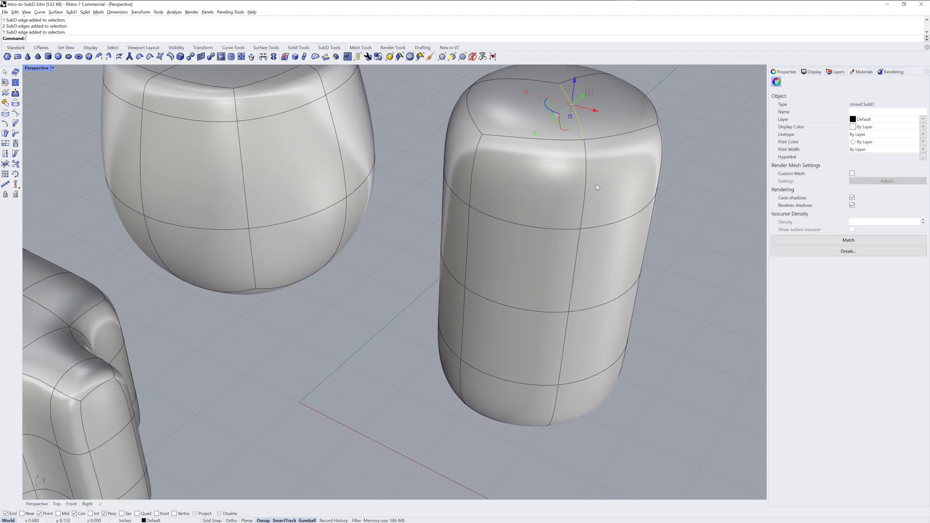
left_click(557, 403, "ctrl+shift")
double_click(562, 356, "ctrl+shift")
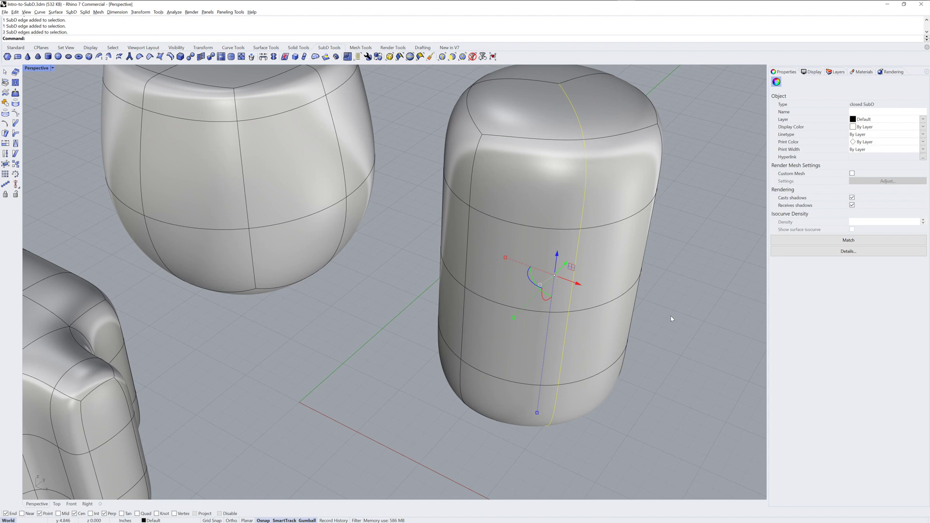
right_click_drag(672, 319, 483, 350)
left_click(483, 418, "ctrl+shift")
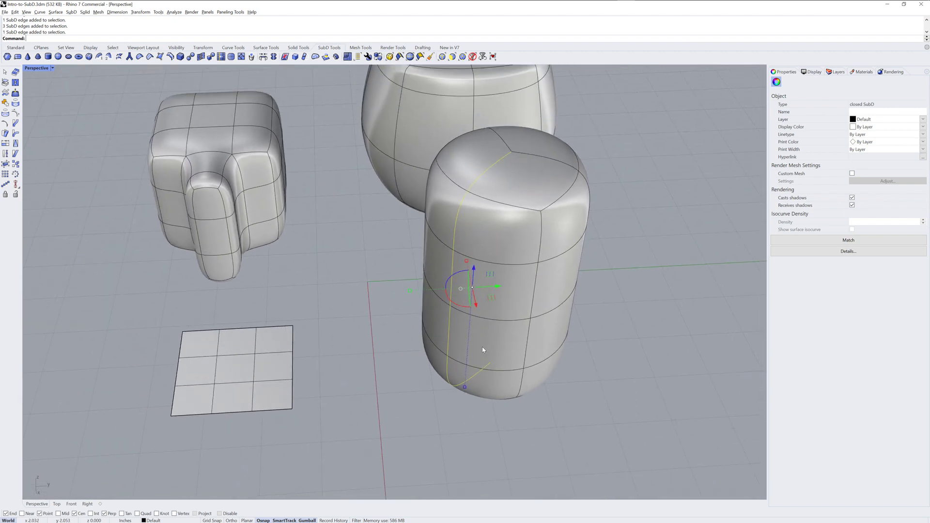
left_click(150, 58)
right_click_drag(520, 296, 566, 293)
left_click(614, 292)
Remove the crease from the SubD plane's corner vertex nearest the world origin to round that corner
right_click_drag(479, 364, 560, 341, "shift")
left_click(356, 333, "ctrl+shift")
scroll(377, 307, "up", 6)
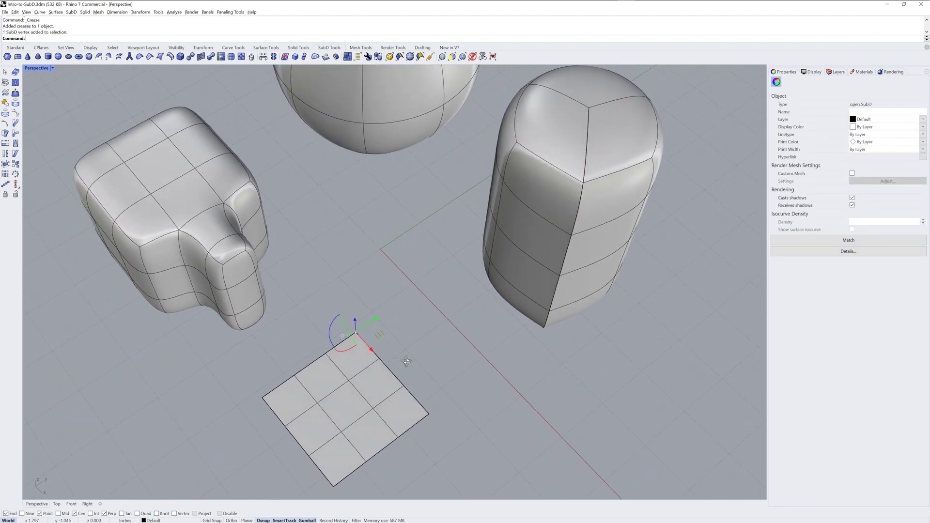
right_click_drag(377, 306, 377, 299, "ctrl")
right_click_drag(421, 353, 441, 251, "shift")
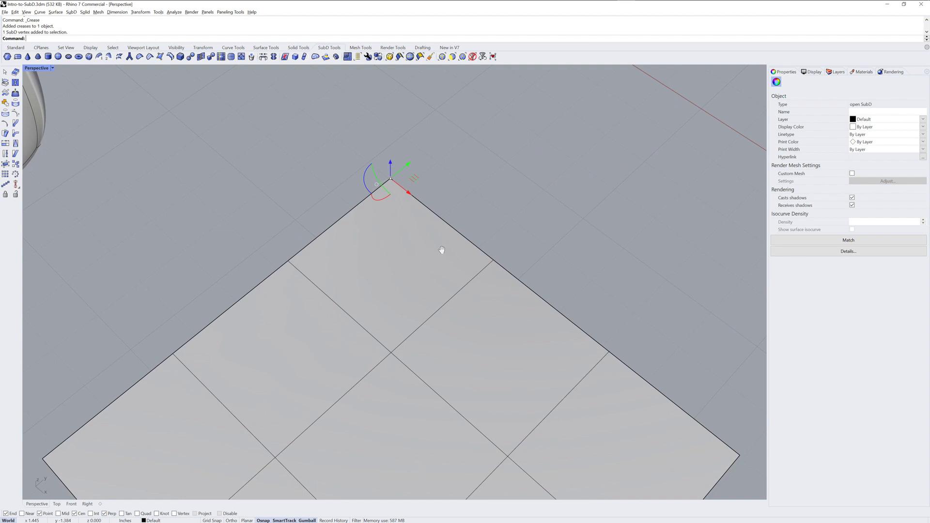
left_click(139, 57)
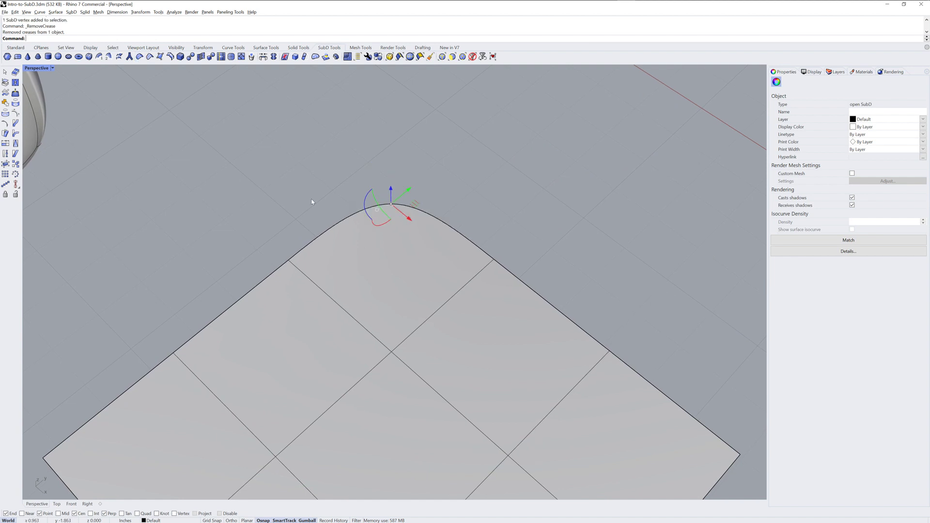
left_click(575, 208)
Insert a new edge loop beside the vertical edge loop that runs over the top of the SubD sphere
scroll(505, 317, "down", 8)
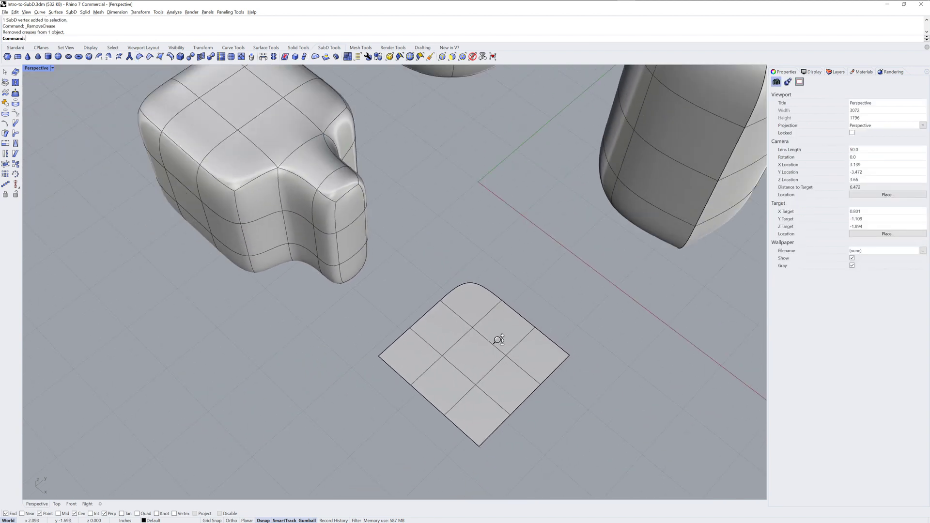
right_click_drag(492, 338, 490, 388)
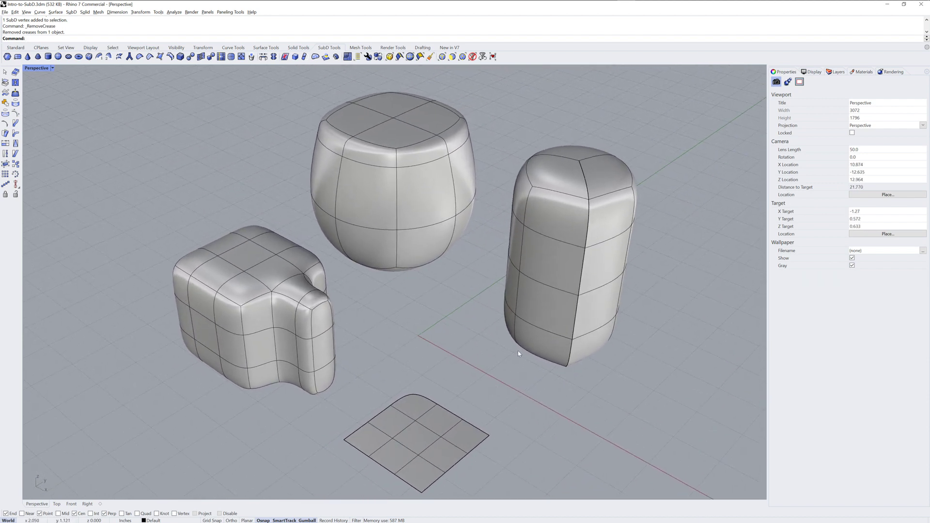
double_click(454, 174, "ctrl+shift")
right_click_drag(499, 191, 417, 287)
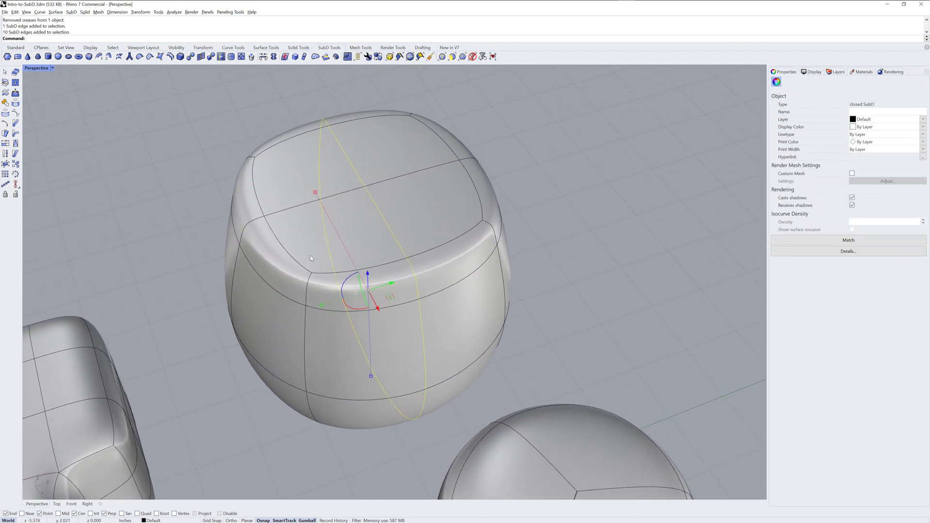
left_click(171, 57)
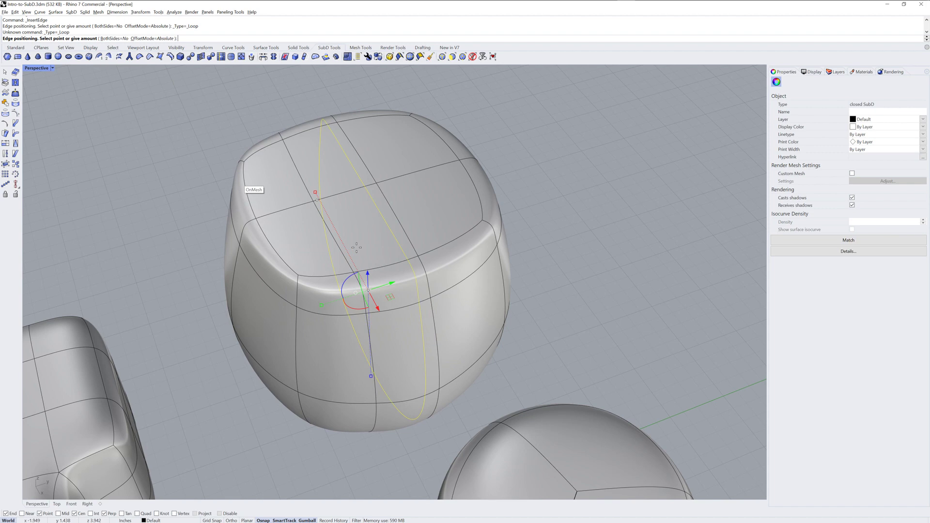
left_click(342, 345)
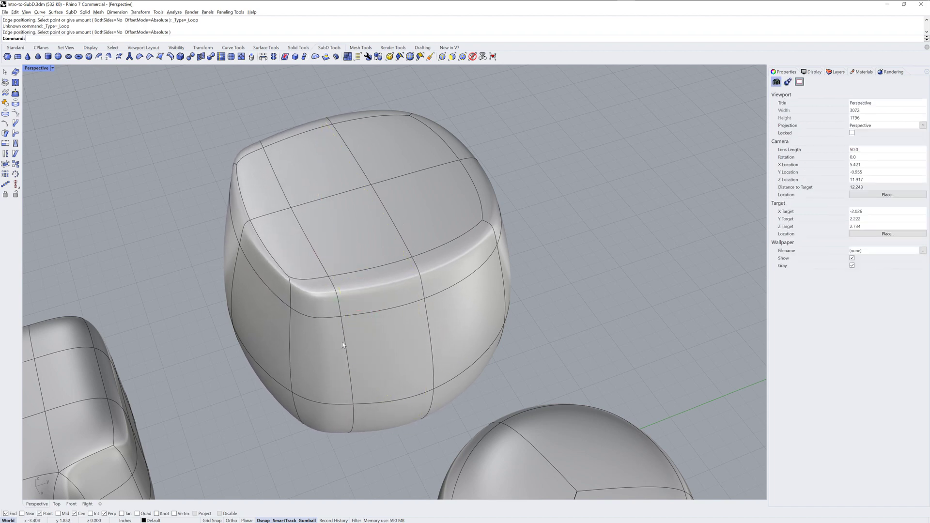
Try deleting one edge segment on the SubD sphere's flat top, and undo the deletion
right_click_drag(453, 318, 460, 293)
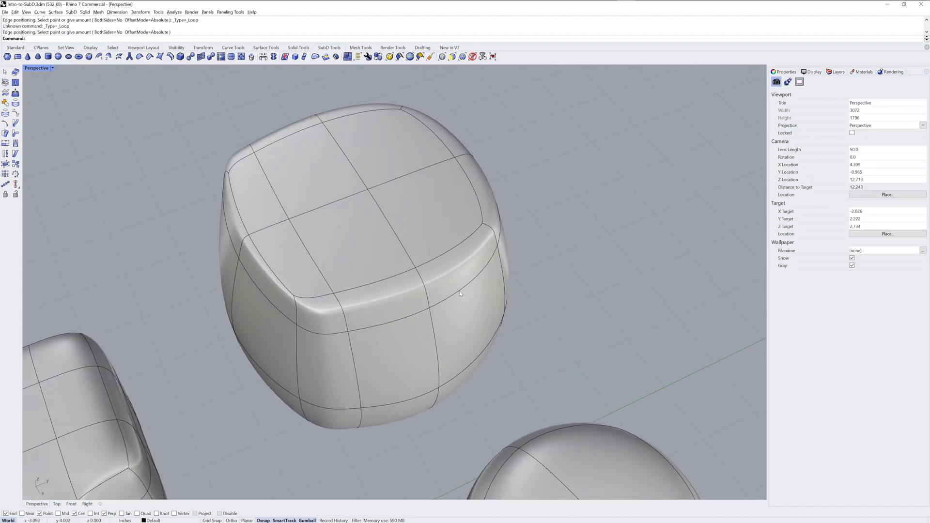
left_click(398, 237, "ctrl+shift")
key("Delete")
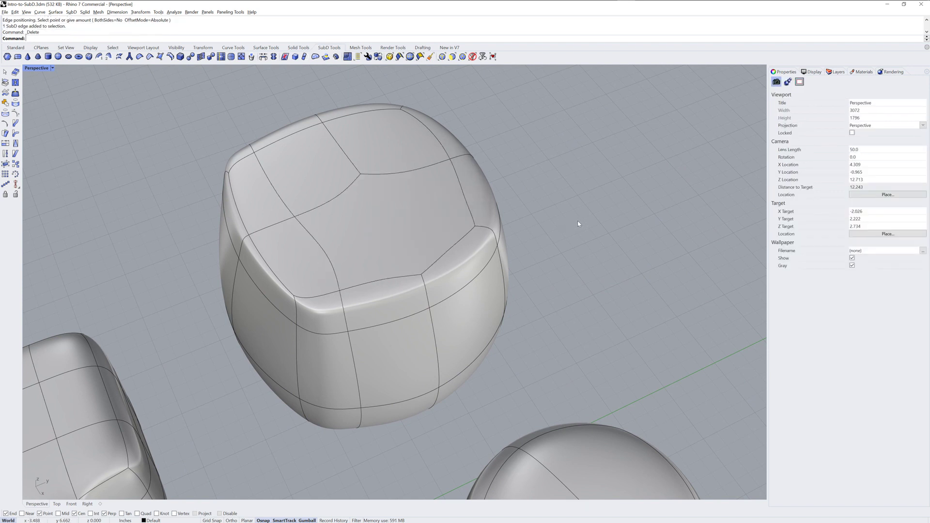
key("ctrl+z")
Try deleting the central vertex on the SubD sphere's flat top, and undo the deletion
left_click(365, 190, "ctrl+shift")
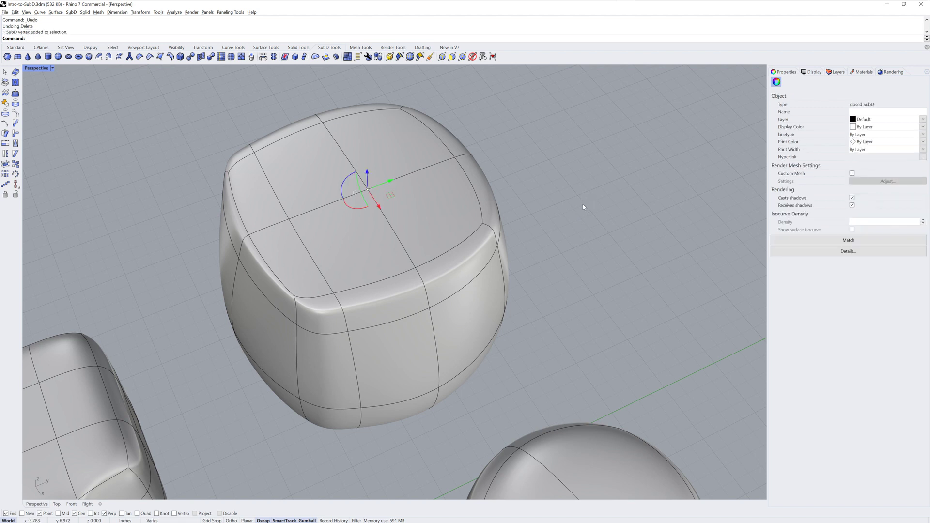
key("Delete")
right_click_drag(563, 226, 502, 252)
key("ctrl+z")
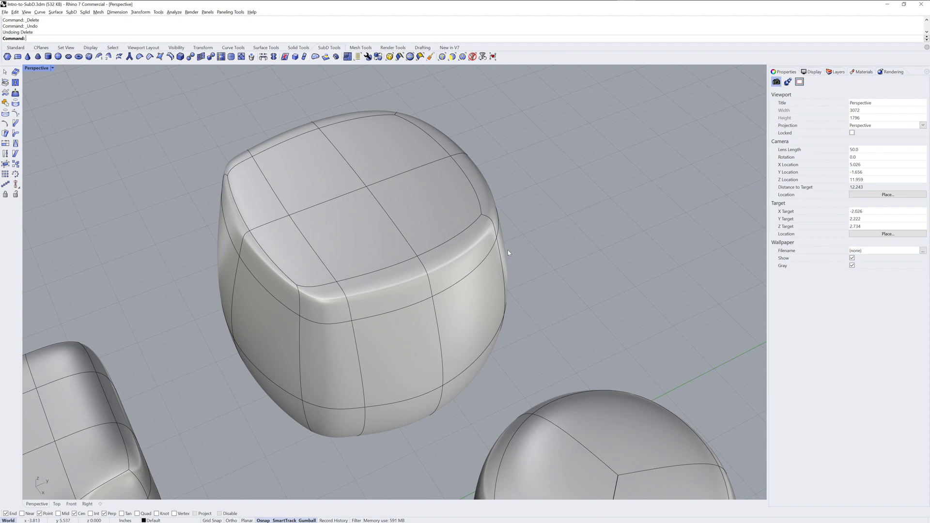
Bridge a side face of the SubD sphere to the opposing upper side face of the cylinder with 3 joined segments
scroll(508, 250, "down", 5)
right_click_drag(507, 297, 434, 266, "shift")
scroll(434, 266, "up", 5)
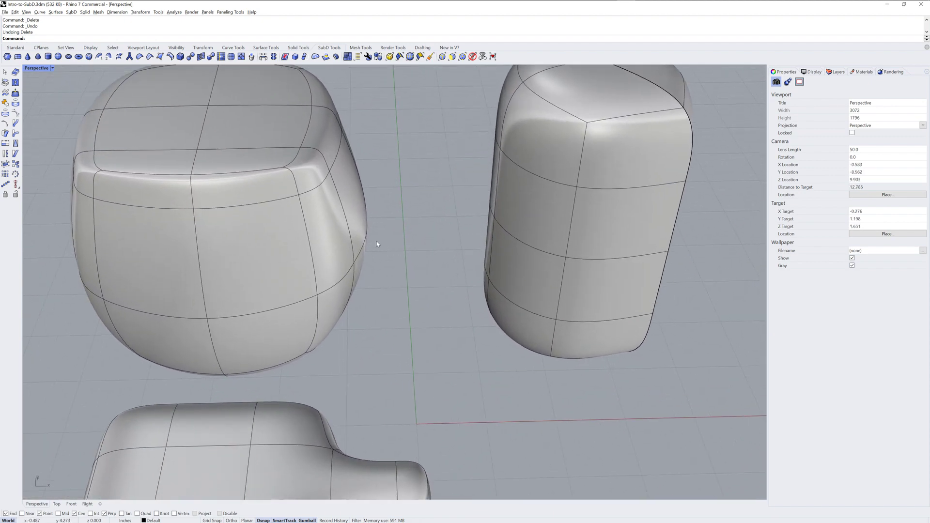
left_click(341, 238, "ctrl+shift")
right_click_drag(341, 239, 459, 262)
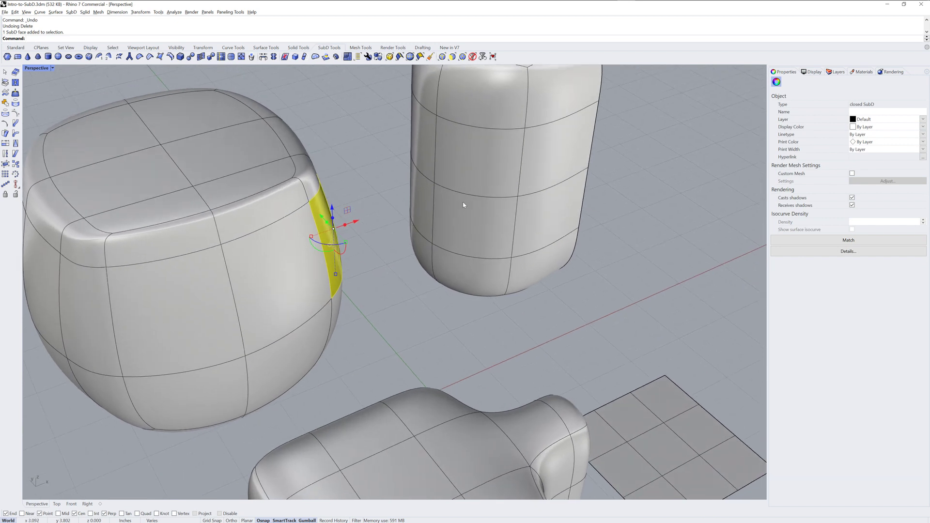
left_click(474, 167, "ctrl+shift")
right_click_drag(473, 167, 414, 261)
scroll(411, 263, "up", 3)
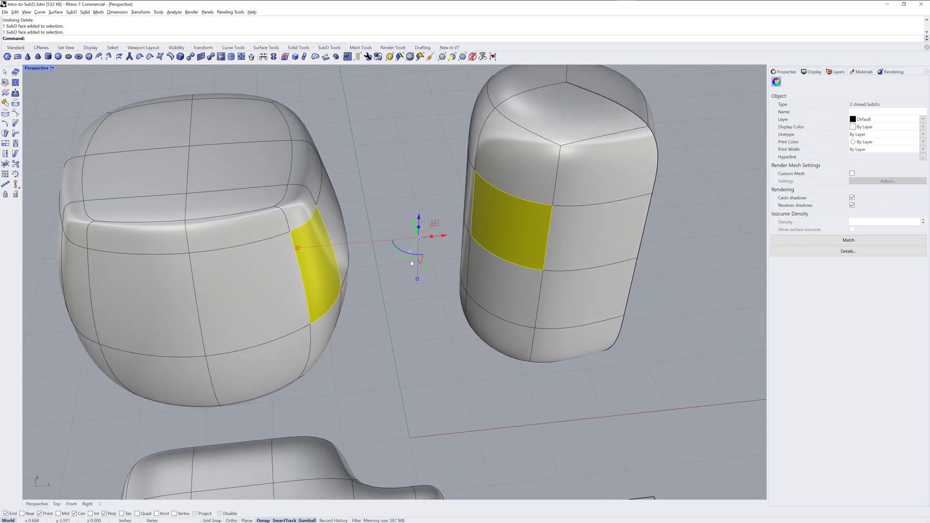
left_click(263, 57)
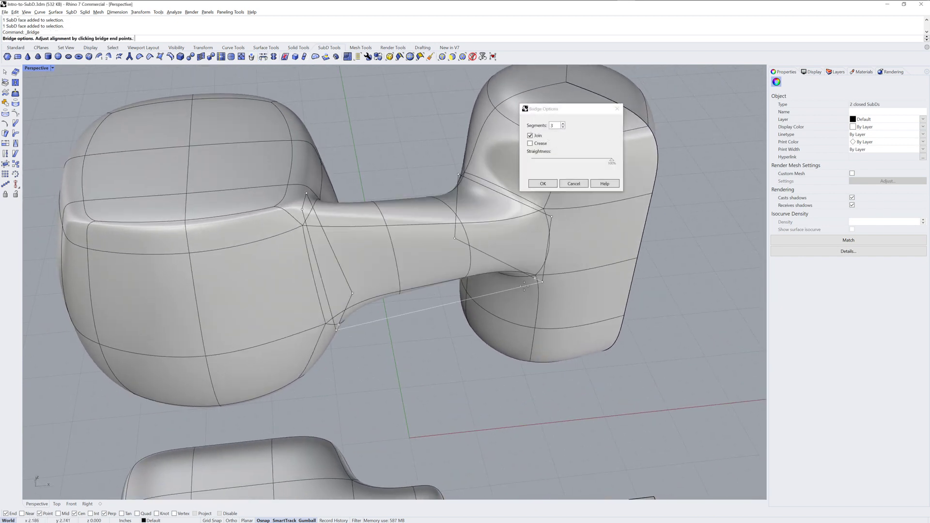
left_click(563, 128)
left_click(562, 128)
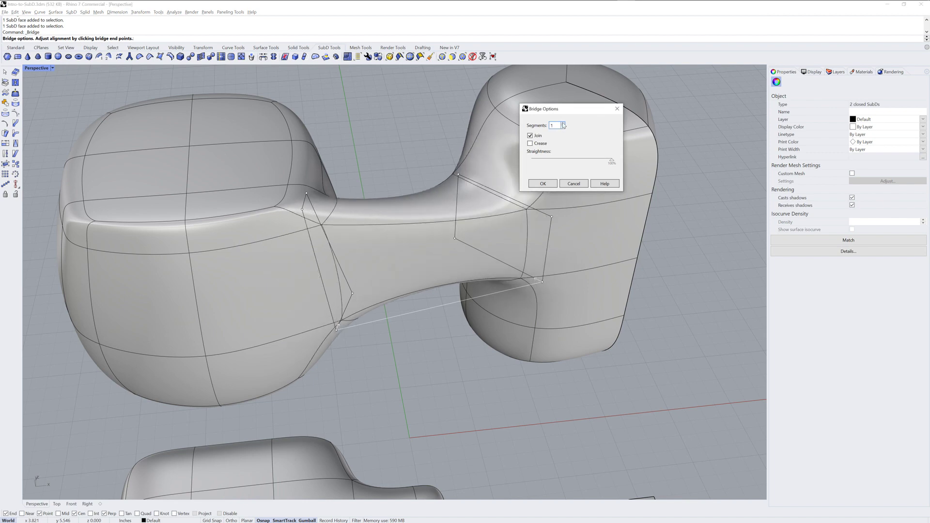
left_click(563, 123)
left_click(542, 184)
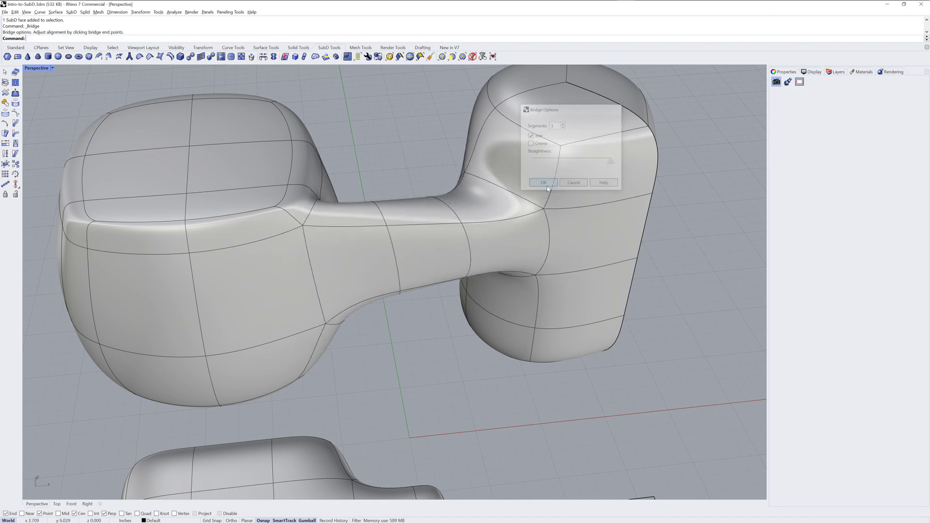
Scale down the middle ring of faces on the bridge between the sphere and cylinder to thin it
right_click_drag(460, 277, 433, 257)
left_click(420, 276, "ctrl+shift")
double_click(415, 241, "ctrl+shift")
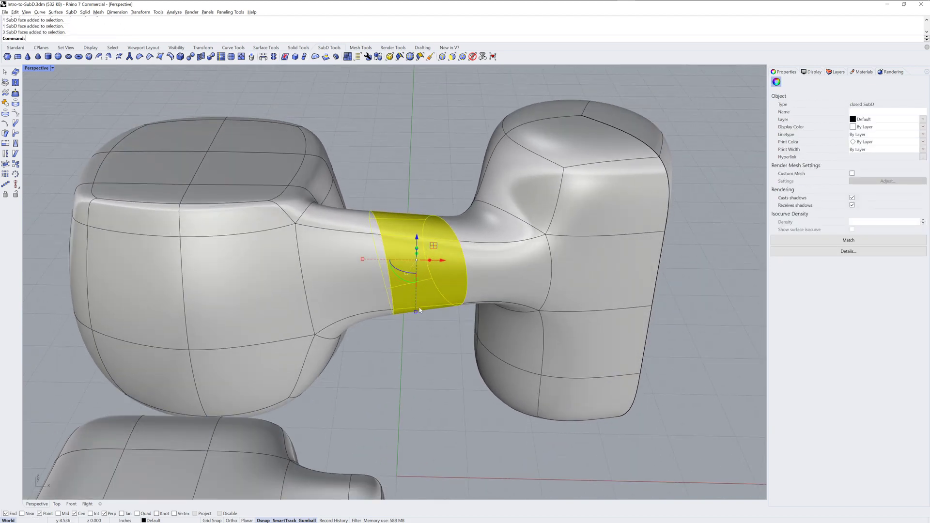
left_click_drag(416, 309, 417, 280)
right_click_drag(444, 295, 417, 317)
left_click(395, 356)
Bridge a middle face of the sphere-cylinder connection to the SubD box's facing side face
right_click_drag(396, 356, 380, 284)
left_click(453, 227, "ctrl+shift")
left_click(317, 205, "ctrl+shift")
scroll(380, 239, "up", 4)
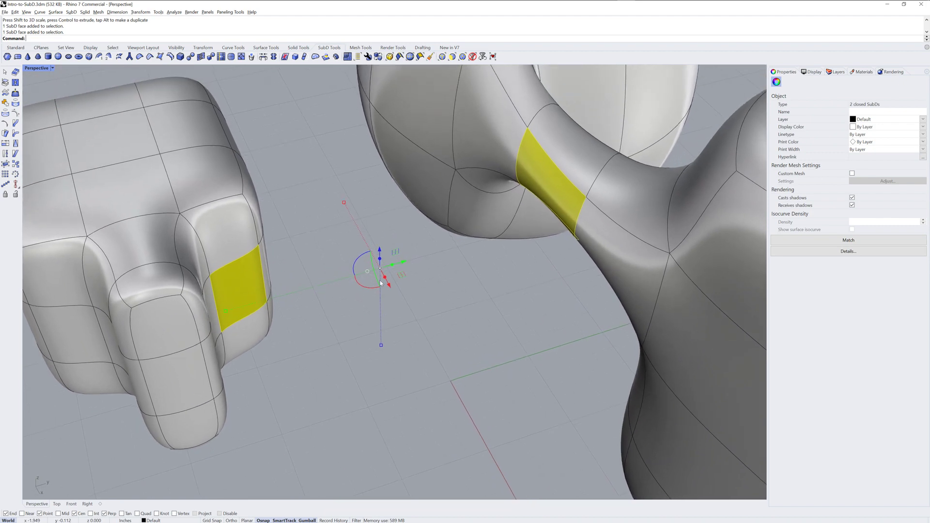
left_click(263, 56)
left_click(545, 186)
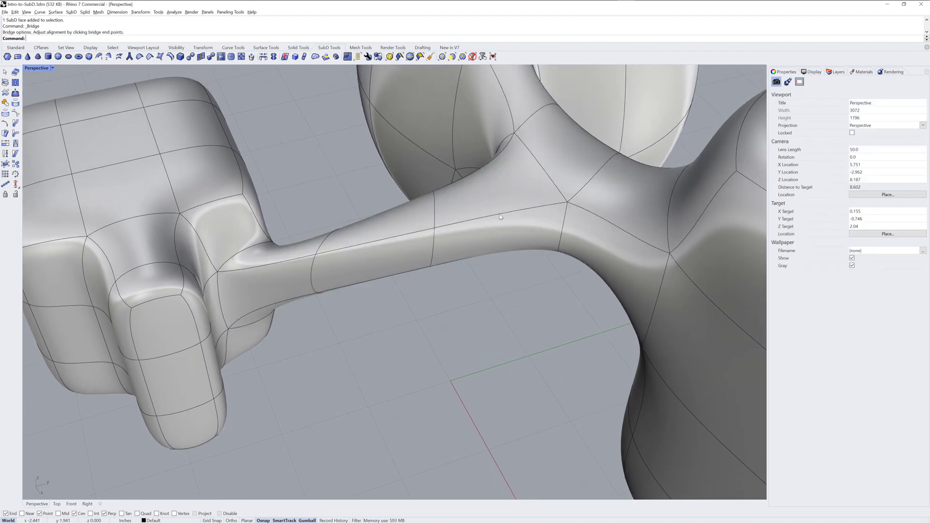
Convert the bridged SubD to NURBS without deleting the input, and move the SubD along the Y axis beside the copy
right_click_drag(431, 227, 423, 305)
right_click_drag(395, 271, 408, 213)
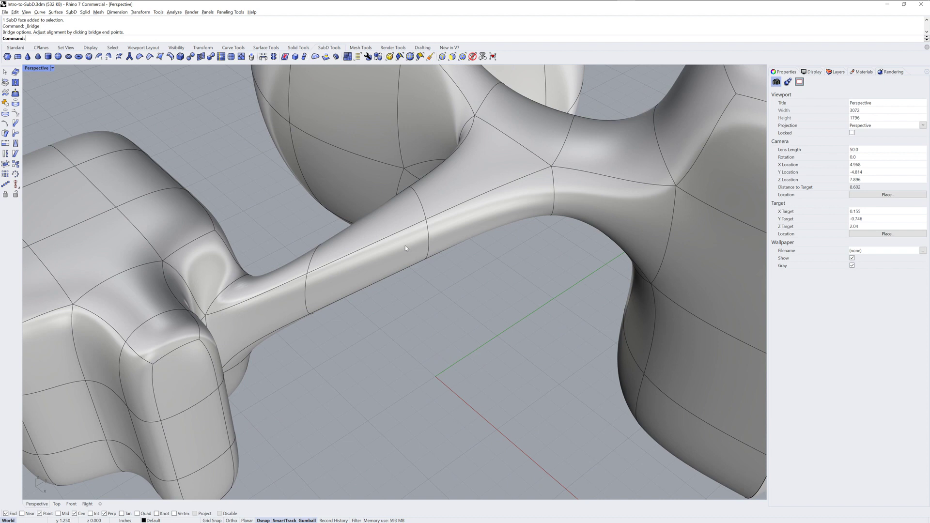
scroll(404, 268, "down", 5)
right_click_drag(461, 307, 351, 304, "shift")
right_click_drag(354, 297, 360, 309, "ctrl")
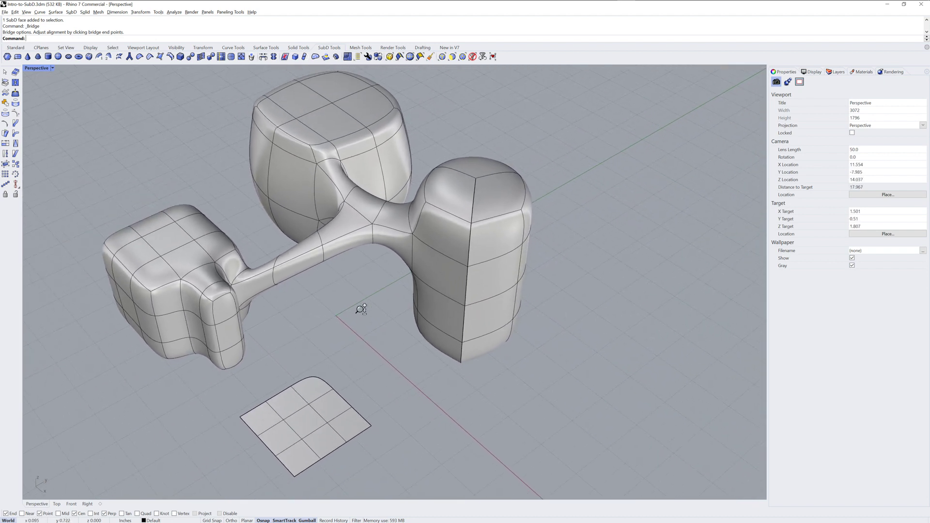
left_click(485, 274)
right_click_drag(605, 277, 625, 284, "shift")
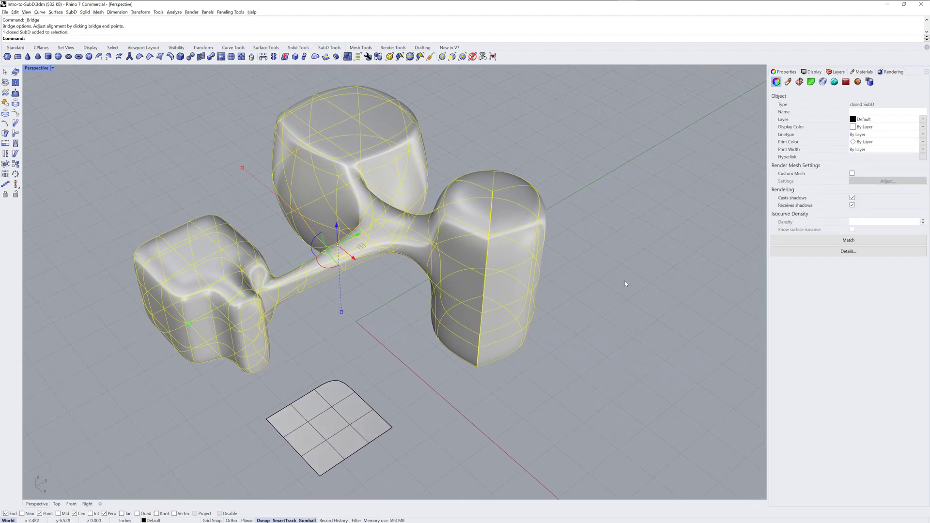
left_click(190, 57)
key("Return")
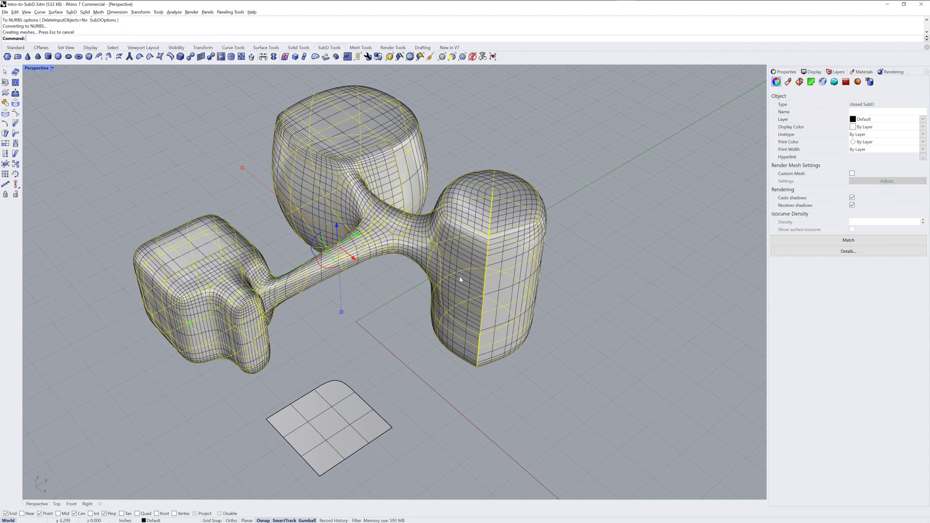
left_click_drag(359, 236, 626, 136)
left_click(600, 256)
Turn on surface isocurves for the converted NURBS polysurface
right_click_drag(569, 279, 510, 333, "shift")
scroll(451, 349, "down", 2)
left_click(405, 357)
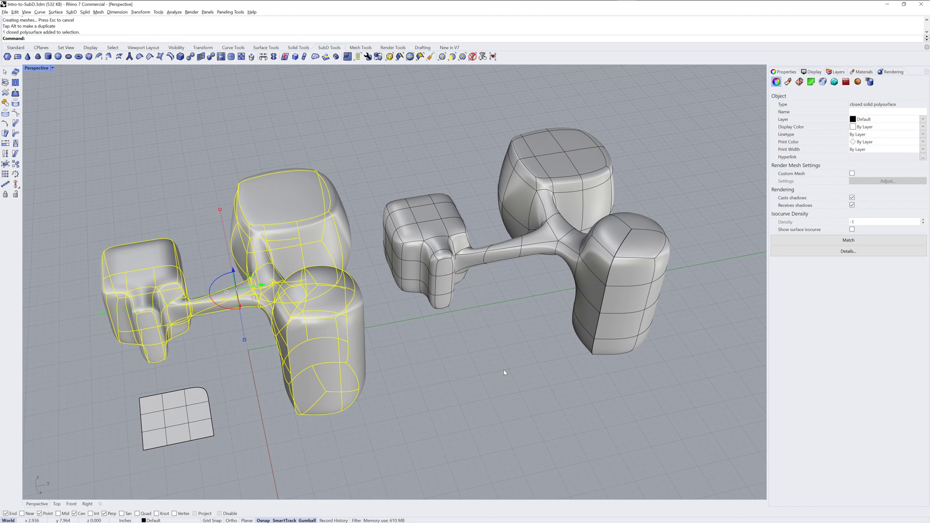
left_click(425, 392)
mouse_move(366, 356)
right_mouse_down()
mouse_move(320, 378)
mouse_move(370, 356)
right_mouse_up()
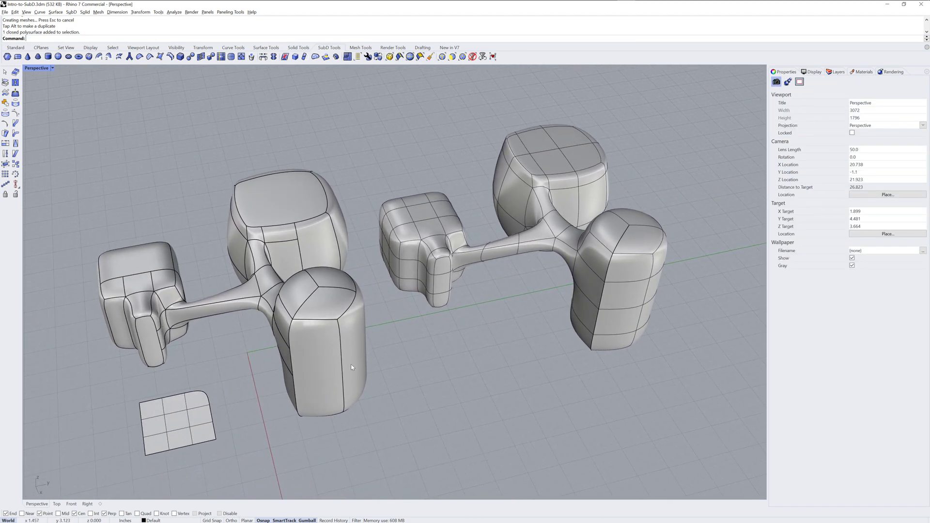
left_click(353, 365)
left_click(852, 230)
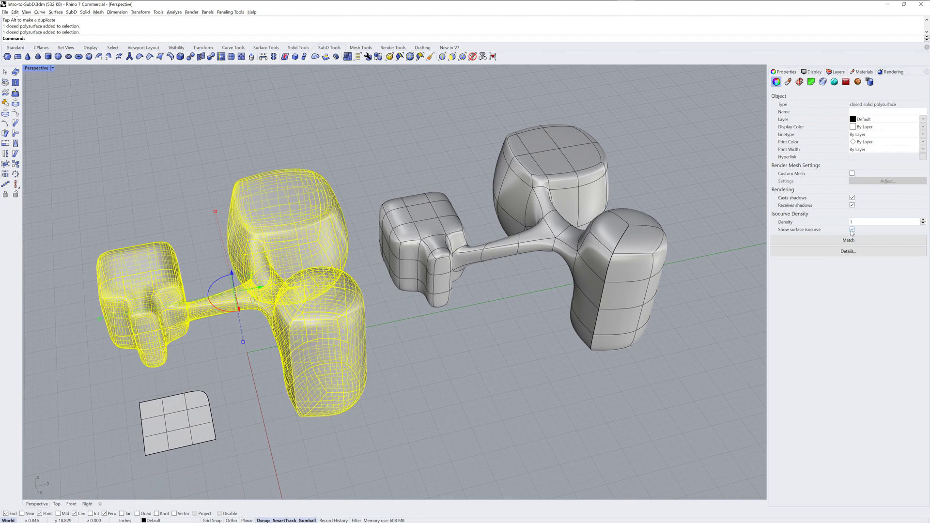
left_click(488, 371)
Draw a polygon mesh sphere with 6 vertical and 12 around faces in the empty area between the two models
scroll(475, 344, "up", 3)
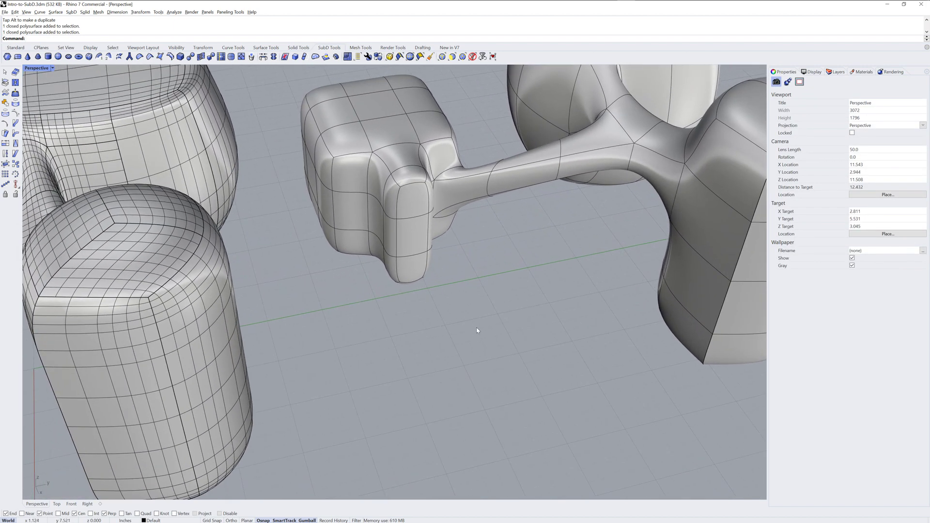
right_click_drag(477, 330, 450, 240, "shift")
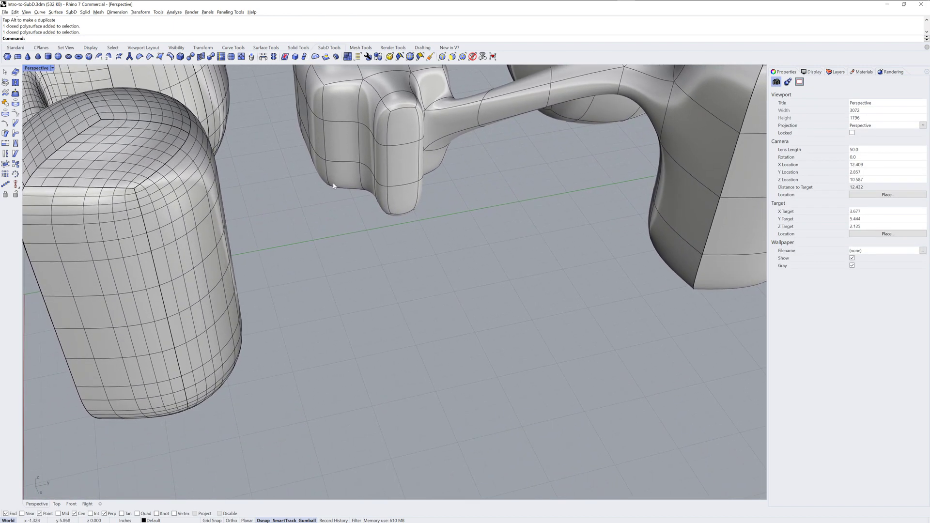
left_click(99, 11)
mouse_move(158, 28)
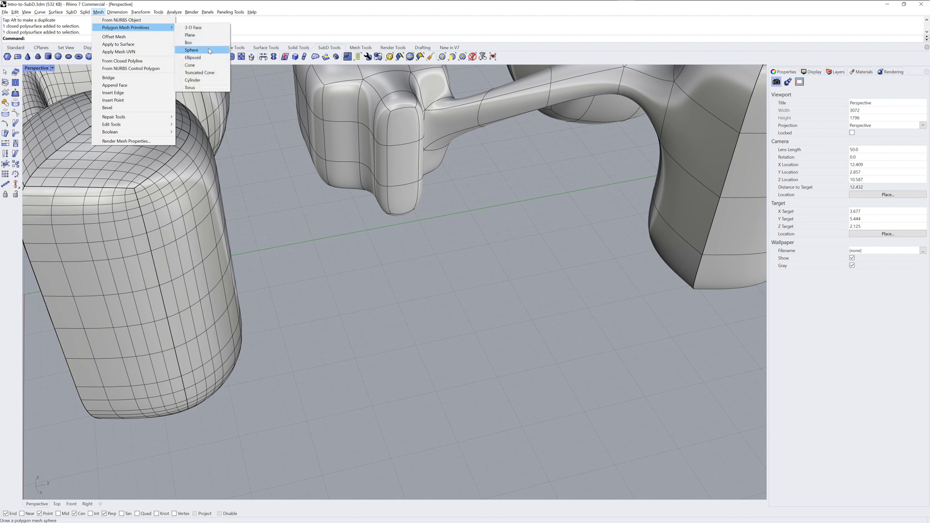
left_click(194, 50)
left_click(385, 333)
left_click(491, 376)
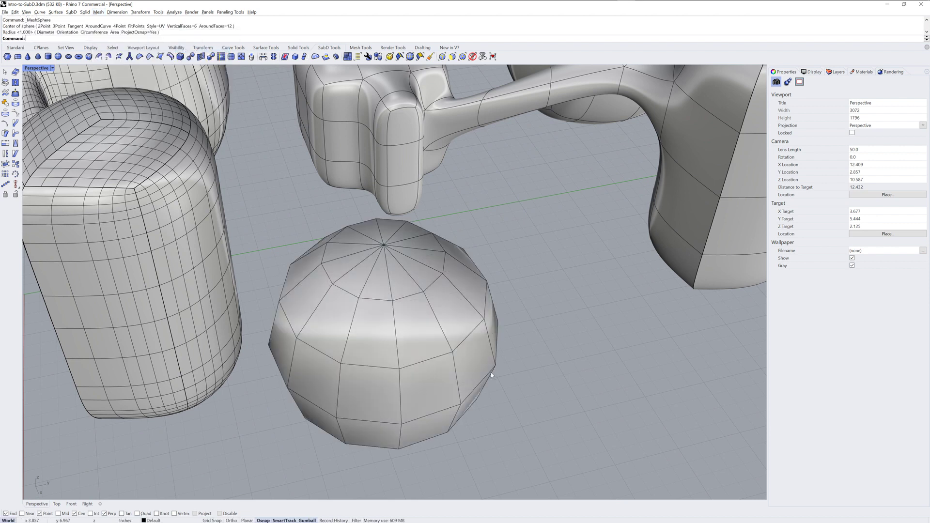
Convert the mesh sphere to a SubD without deleting the input, and move the mesh along the Y axis beside it
left_click(466, 315)
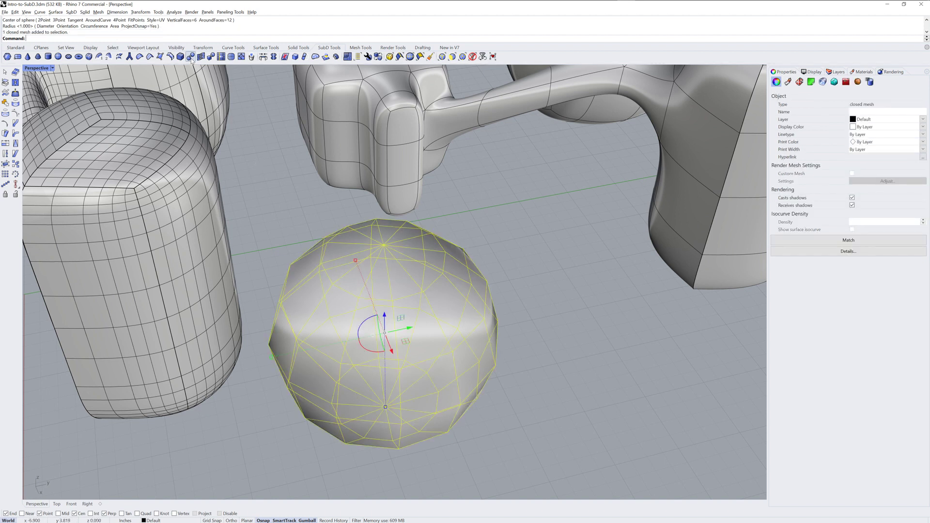
left_click(215, 60)
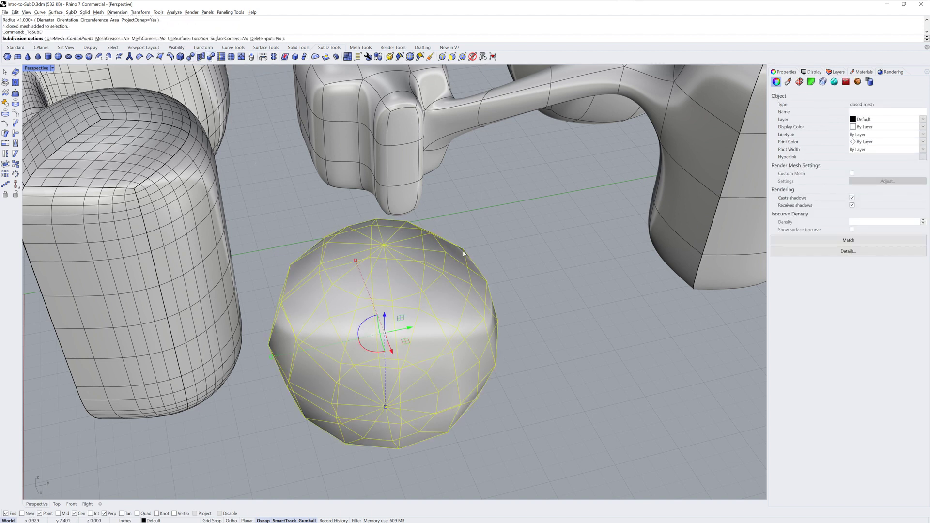
key("Return")
left_click_drag(406, 329, 629, 288)
left_click(534, 445)
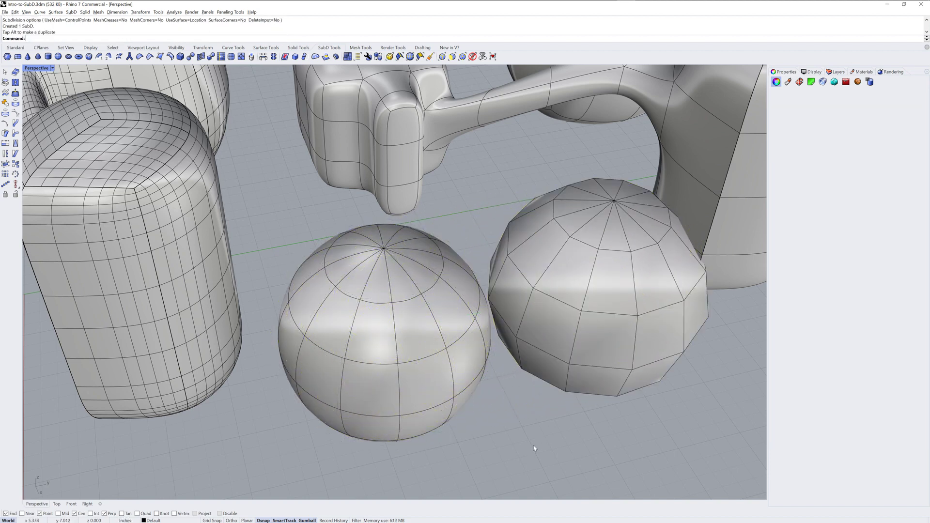
Delete every other edge radiating from the top pole of the SubD sphere, six edges in all
left_click(407, 277, "ctrl+shift")
left_click(429, 253, "ctrl+shift")
left_click(393, 236, "ctrl+shift")
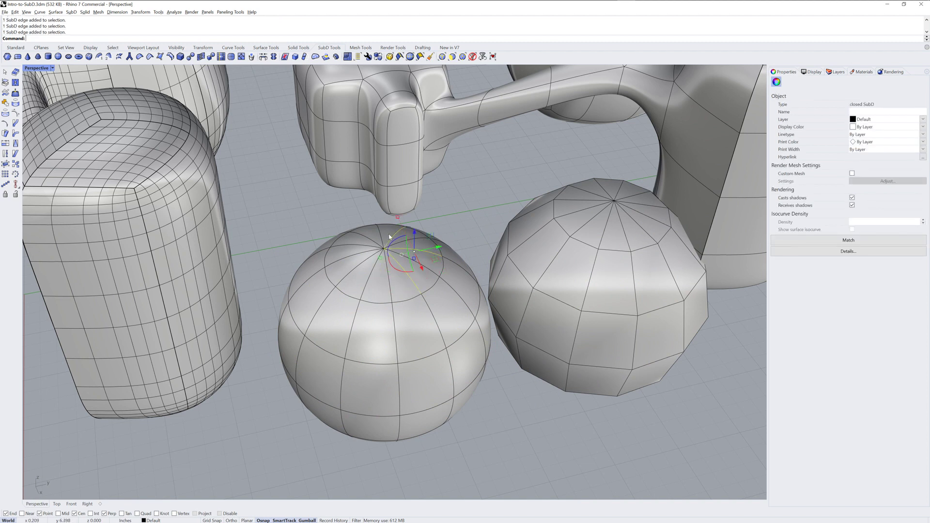
left_click(367, 239, "ctrl+shift")
left_click(348, 257, "ctrl+shift")
left_click(376, 280, "ctrl+shift")
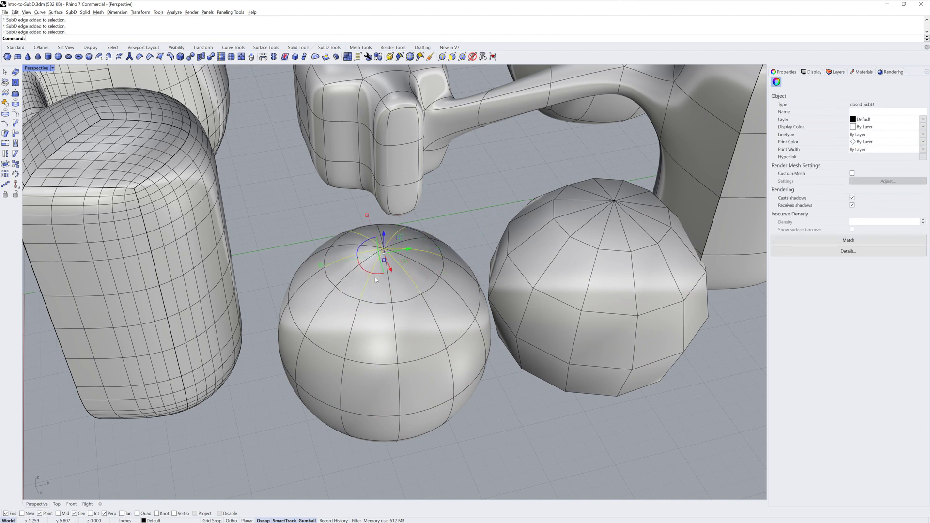
key("Delete")
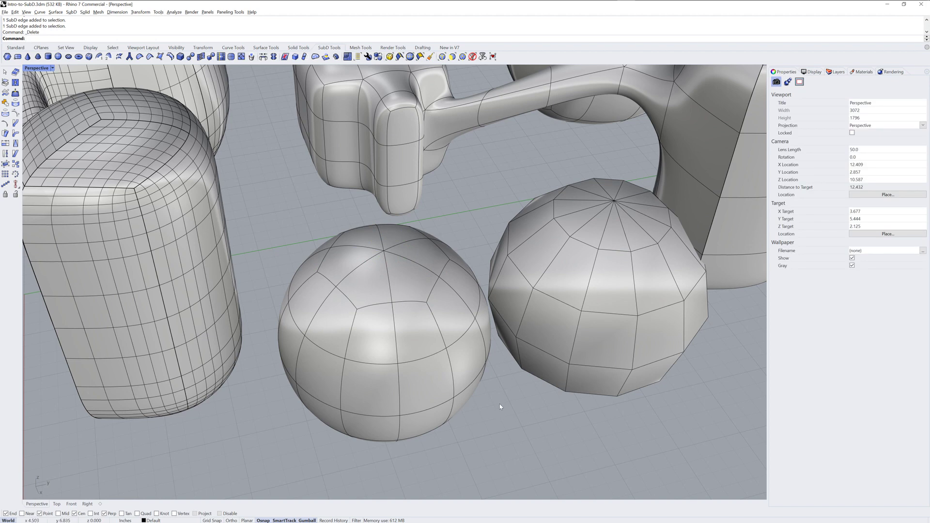
scroll(522, 355, "down", 3)
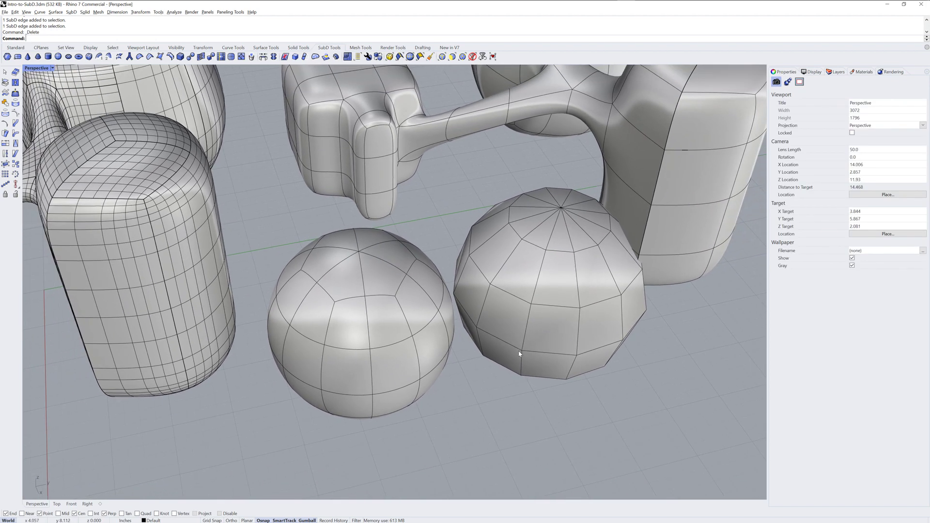
scroll(522, 355, "down", 5)
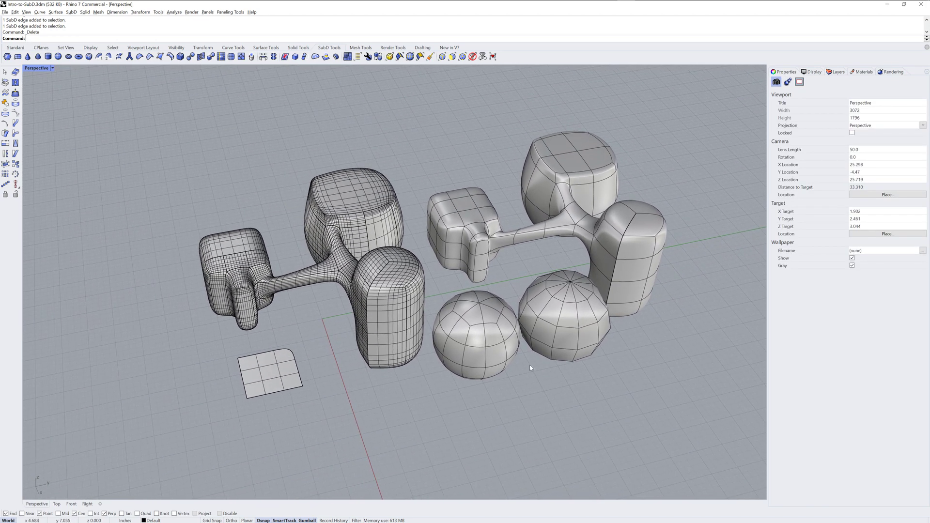
right_click_drag(512, 349, 500, 390, "shift")
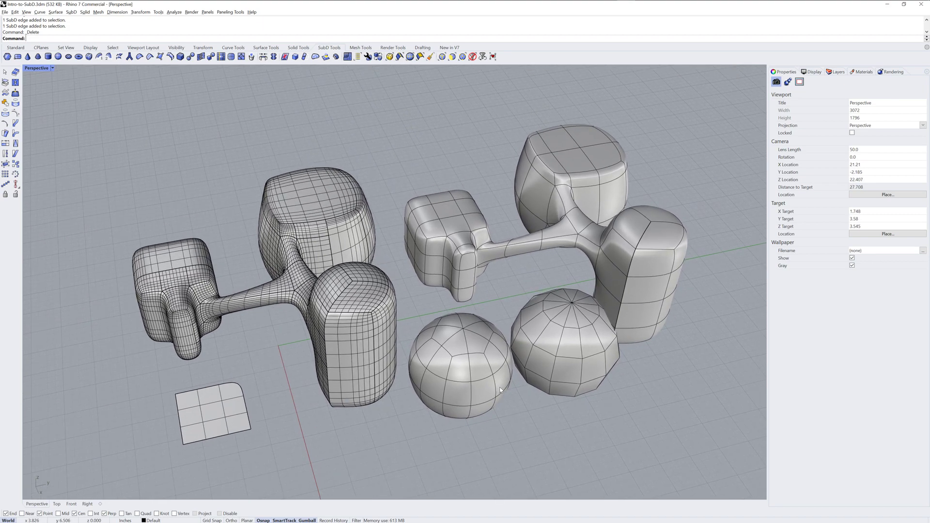